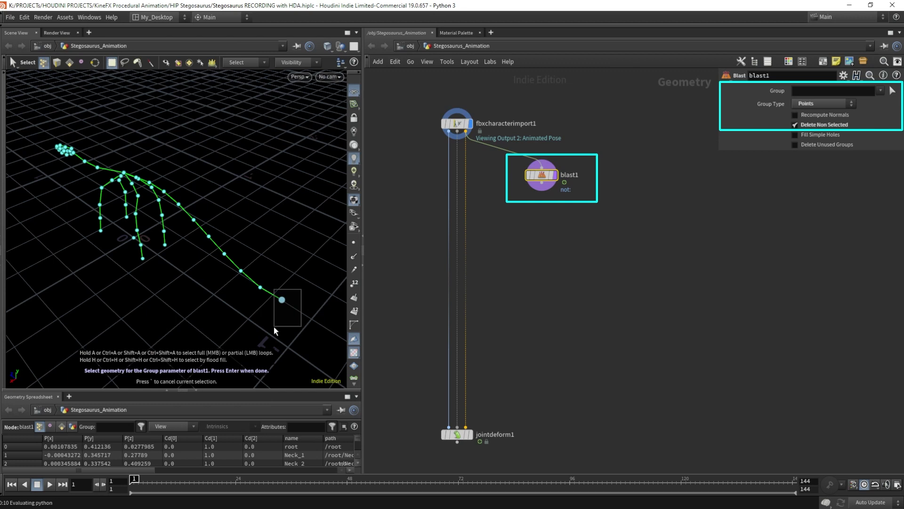
# - Set blast1's group to the joint at the tip of the tail, point 51
pyautogui.moveTo(273, 327); pyautogui.dragTo(273, 327)
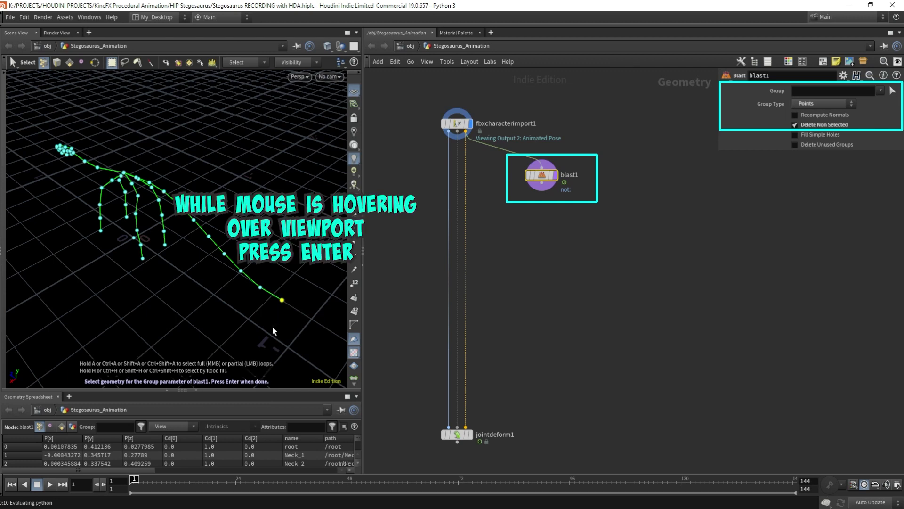
pyautogui.press('Return')
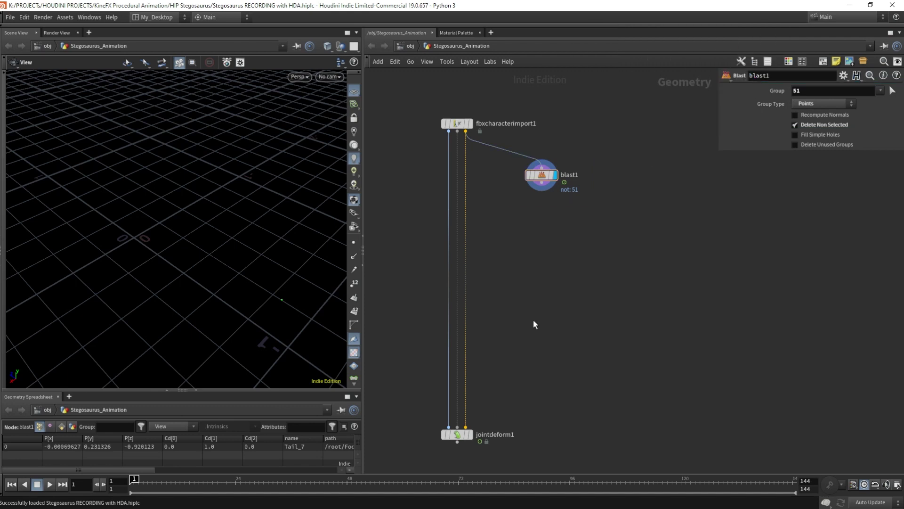
# - Add a Full Body IK node, feeding its first input from fbxcharacterimport1's animated pose and its second input from blast1
pyautogui.press('Tab')
pyautogui.write('full')
pyautogui.press('Return')
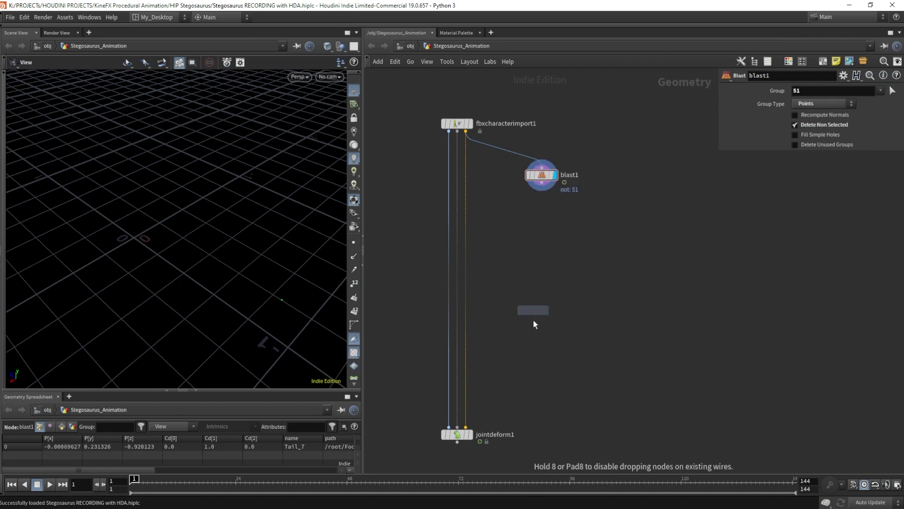
pyautogui.click(541, 360)
pyautogui.moveTo(465, 131); pyautogui.dragTo(535, 354)
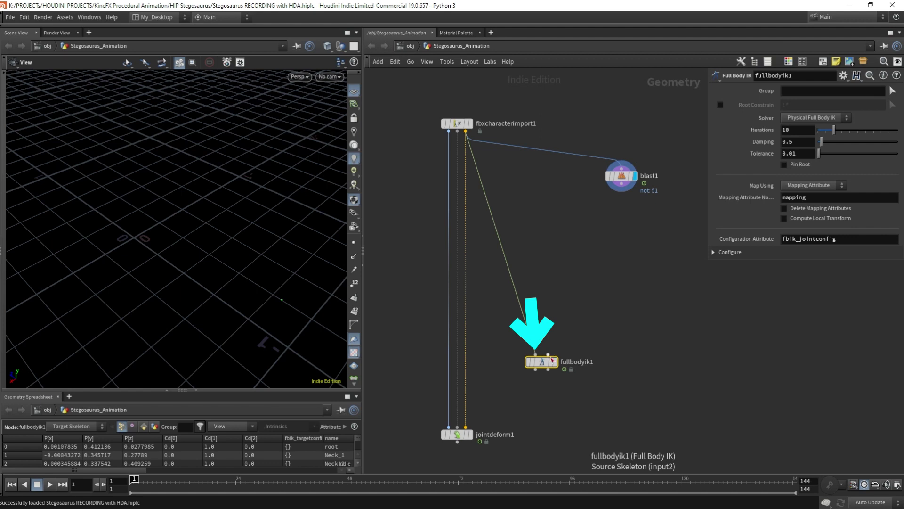
pyautogui.moveTo(549, 356); pyautogui.dragTo(622, 184)
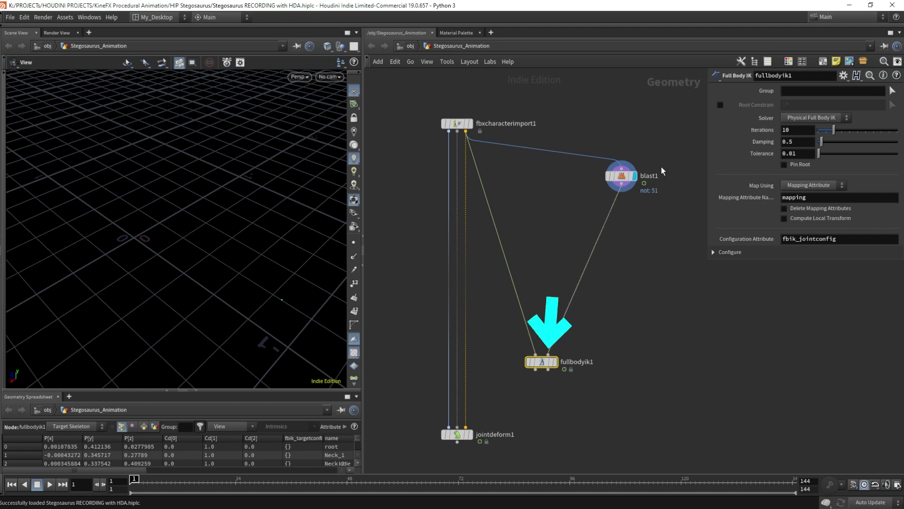
# - Rename blast1 as IK_Controls and wire fullbodyik1's first output into jointdeform1's third input
pyautogui.doubleClick(649, 177)
pyautogui.write('IK_Controls')
pyautogui.press('Return')
pyautogui.moveTo(623, 179)
pyautogui.mouseDown()
pyautogui.moveTo(609, 194)
pyautogui.moveTo(617, 190)
pyautogui.mouseUp()
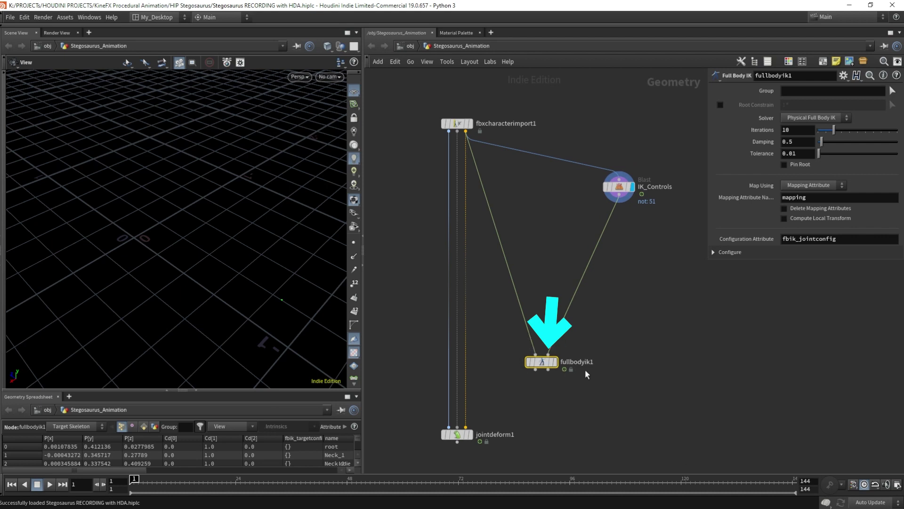
pyautogui.moveTo(535, 370); pyautogui.dragTo(455, 413)
# - Insert a Rig Pose node on the wire between IK_Controls and fullbodyik1
pyautogui.click(631, 301)
pyautogui.press('Tab')
pyautogui.write('rigpo')
pyautogui.press('Return')
pyautogui.click(596, 249)
pyautogui.moveTo(596, 250); pyautogui.dragTo(619, 246)
# - Move the Tail_7 control off the tail tip with Rig Pose, to a translate of about 0.295, 0.170, -0.274
pyautogui.scroll(-4, 268, 247)
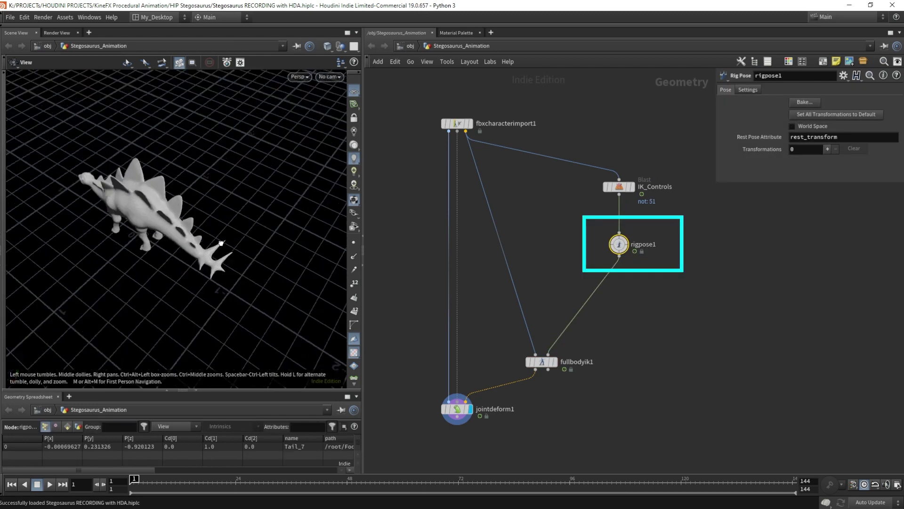
pyautogui.moveTo(283, 266); pyautogui.dragTo(314, 235)
pyautogui.press('Return')
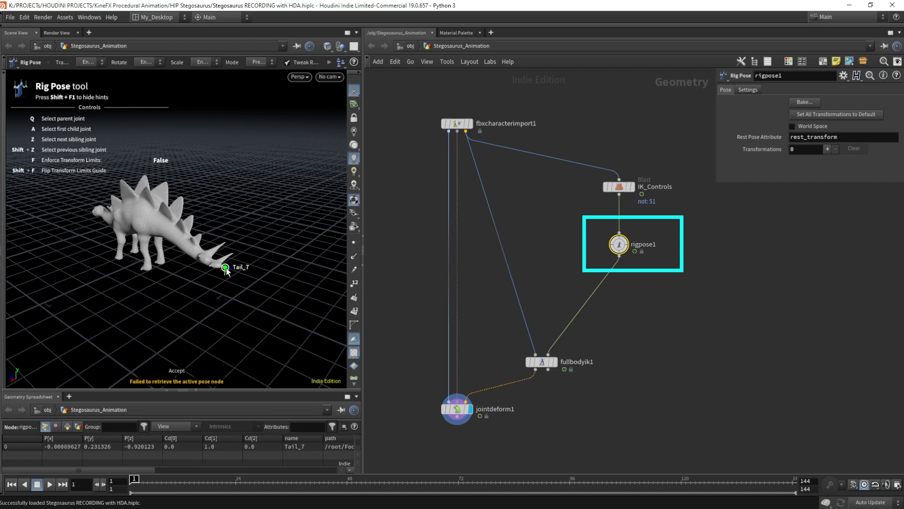
pyautogui.click(226, 267)
pyautogui.moveTo(226, 268); pyautogui.dragTo(171, 300)
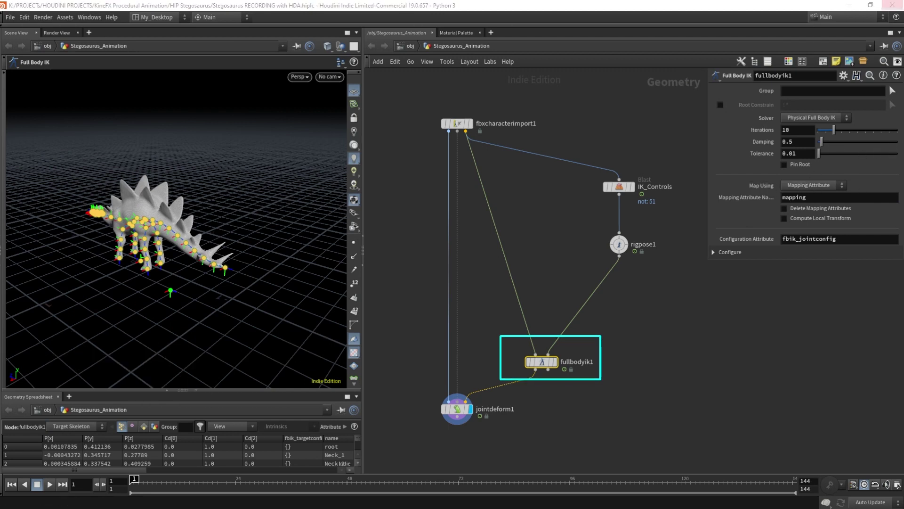
# - Set fullbodyik1 to map its joints using Match By Attribute
pyautogui.click(801, 186)
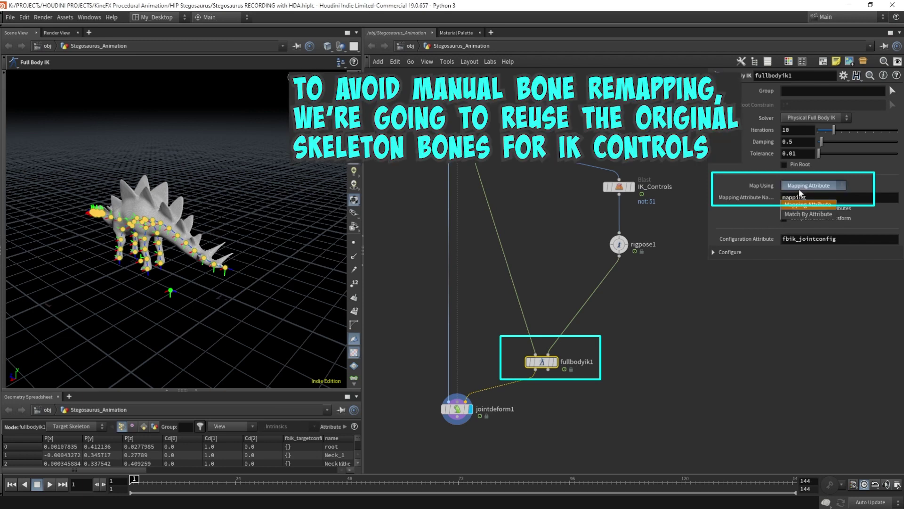
pyautogui.click(817, 215)
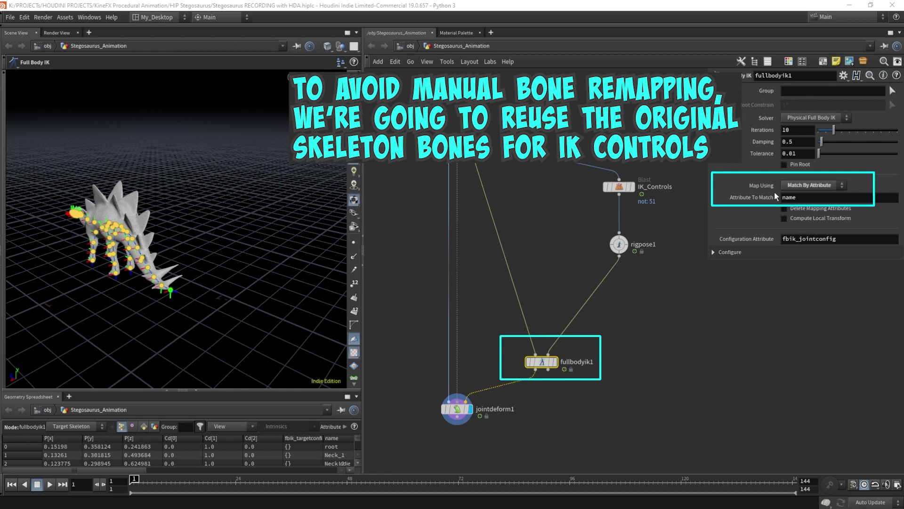
# - Move the Tail_7 control in rigpose1 to a translate of about 0.513, 0.303, -0.319 to test the tail
pyautogui.keyDown('alt'); pyautogui.moveTo(182, 251); pyautogui.dragTo(207, 226); pyautogui.keyUp('alt')
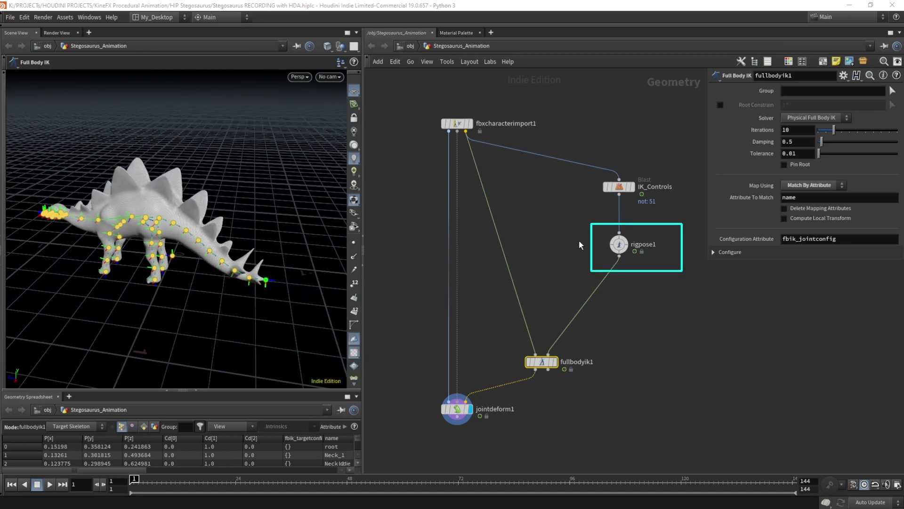
pyautogui.click(618, 244)
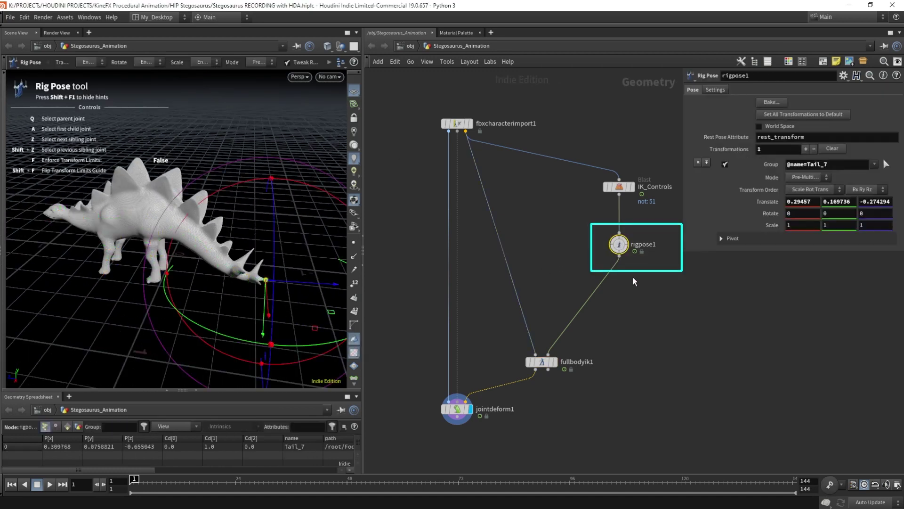
pyautogui.moveTo(276, 265); pyautogui.dragTo(210, 294)
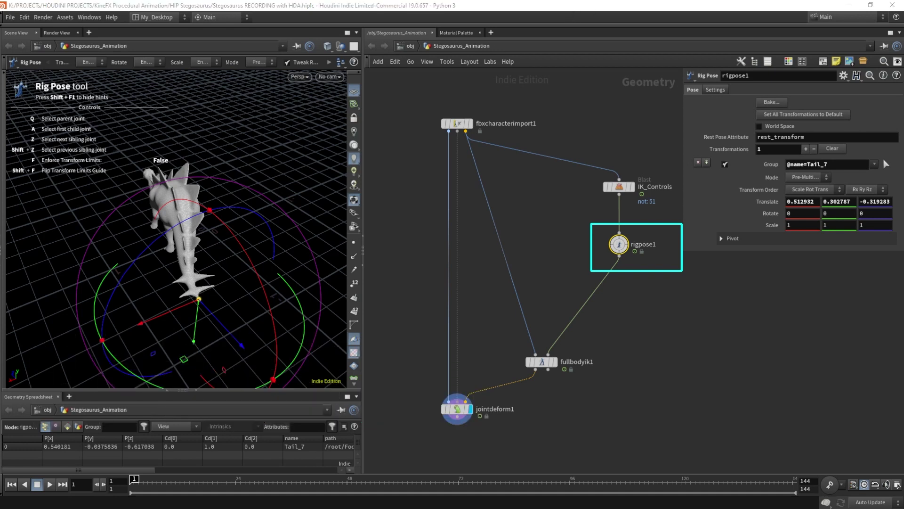
# - Duplicate the IK_Controls node beside the original and name the copy anchor_points
pyautogui.scroll(-1, 639, 326)
pyautogui.moveTo(668, 327); pyautogui.dragTo(617, 326, button='middle')
pyautogui.moveTo(548, 185)
pyautogui.mouseDown()
pyautogui.moveTo(605, 218)
pyautogui.moveTo(677, 215)
pyautogui.mouseUp()
pyautogui.doubleClick(690, 206)
pyautogui.write('an')
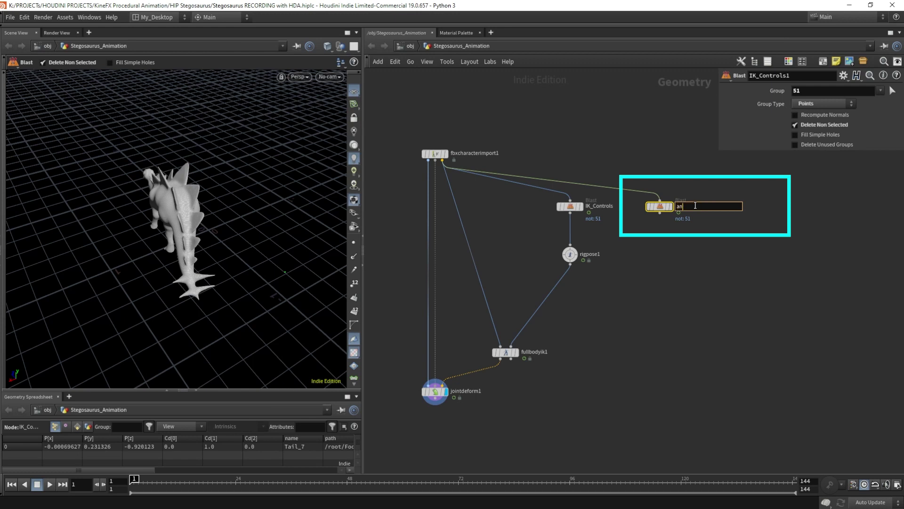
pyautogui.write('chor_points')
pyautogui.press('Return')
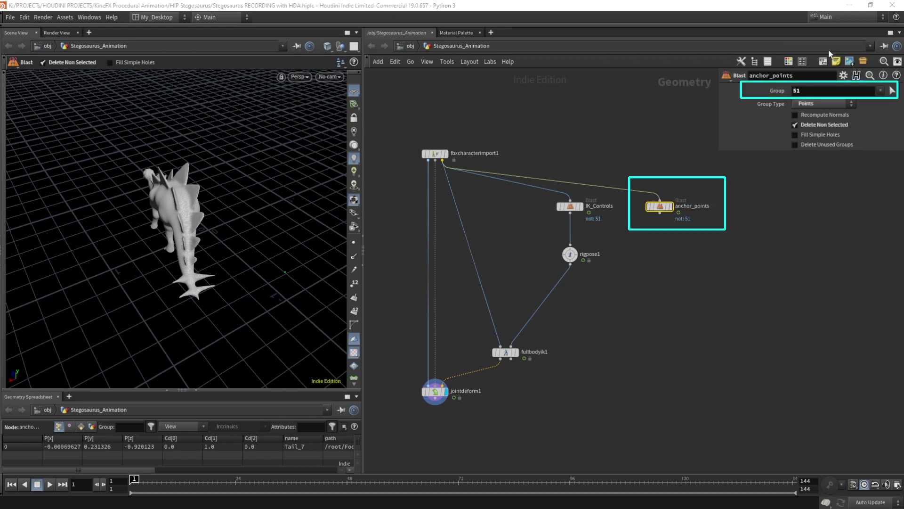
# - Reselect the group of anchor_points as the four foot joints and the head joint, points 3 24 29 35 41
pyautogui.click(892, 92)
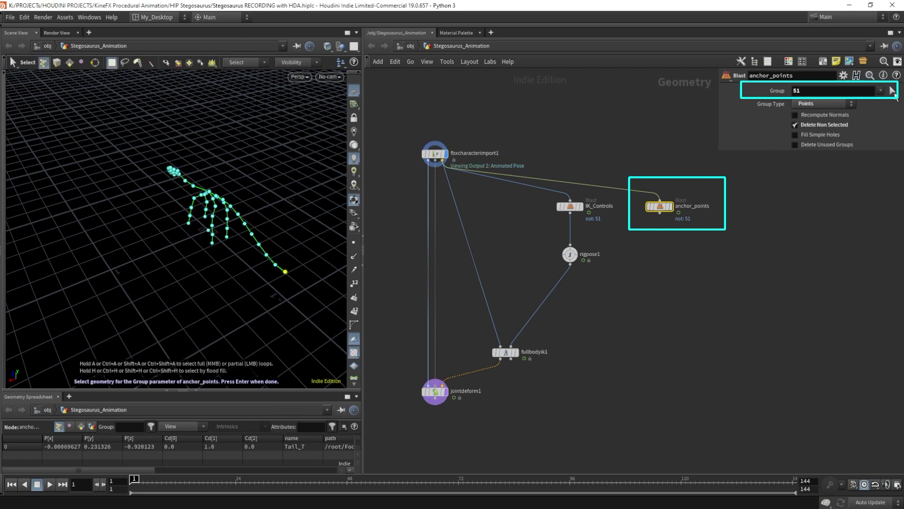
pyautogui.keyDown('alt'); pyautogui.moveTo(255, 201); pyautogui.dragTo(215, 182); pyautogui.keyUp('alt')
pyautogui.moveTo(184, 213); pyautogui.dragTo(200, 232)
pyautogui.keyDown('alt'); pyautogui.moveTo(200, 231); pyautogui.dragTo(202, 232, button='right'); pyautogui.keyUp('alt')
pyautogui.moveTo(122, 292); pyautogui.dragTo(149, 270)
pyautogui.keyDown('shift'); pyautogui.moveTo(181, 293); pyautogui.dragTo(202, 269); pyautogui.keyUp('shift')
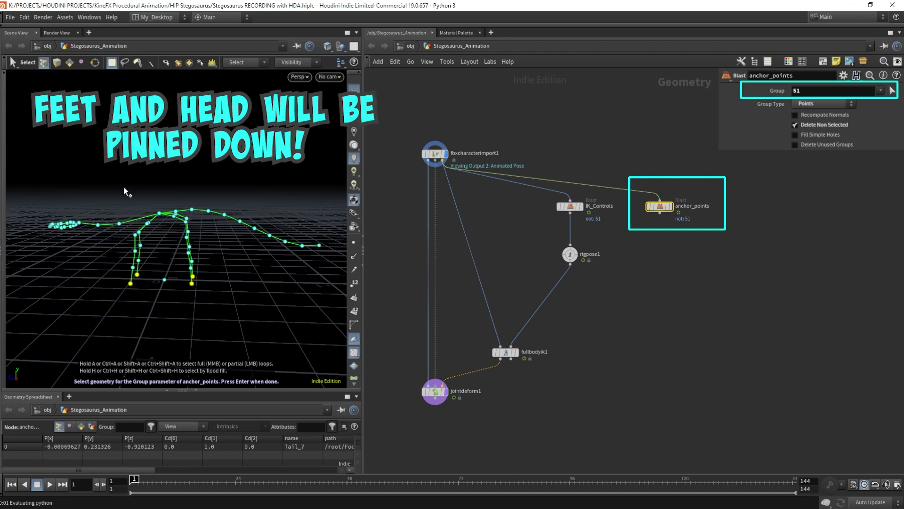
pyautogui.keyDown('shift'); pyautogui.click(81, 224); pyautogui.keyUp('shift')
pyautogui.press('Return')
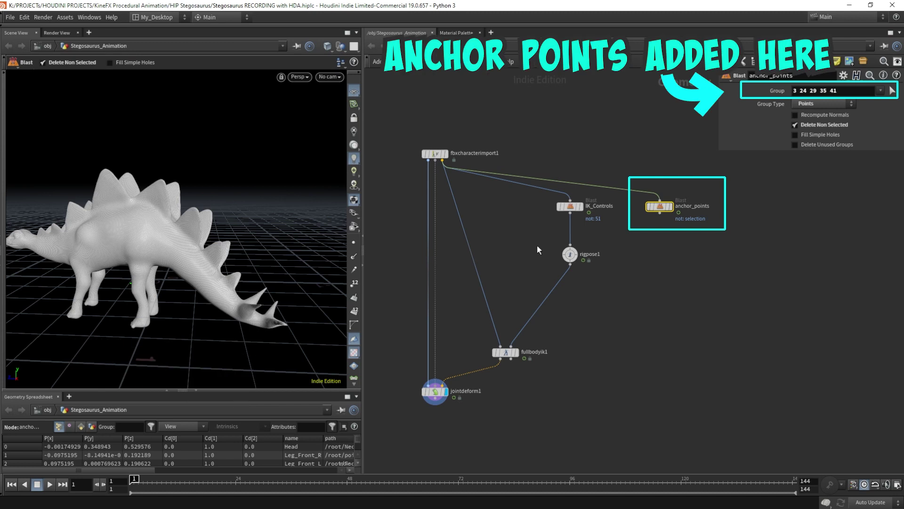
# - Merge rigpose1 with anchor_points, wire the Merge node into fullbodyik1's second input and place it below rigpose1
pyautogui.click(570, 254)
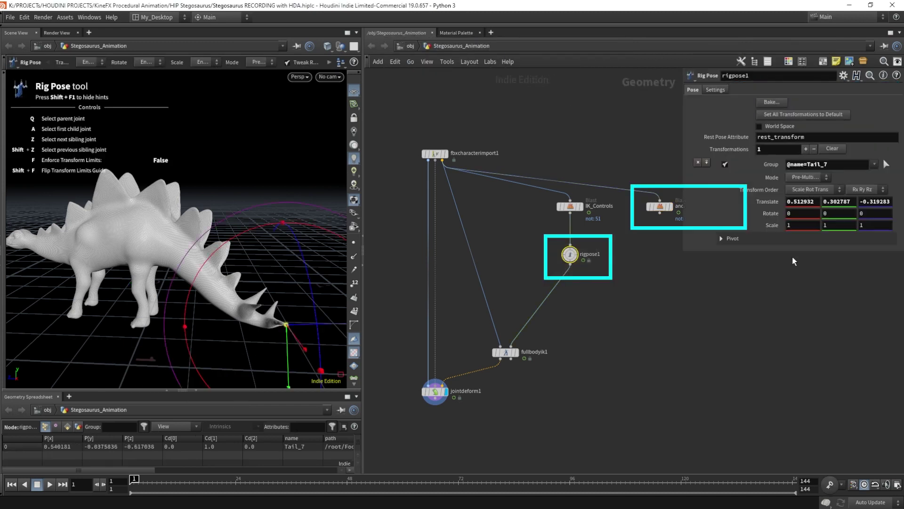
pyautogui.keyDown('shift'); pyautogui.click(659, 207); pyautogui.keyUp('shift')
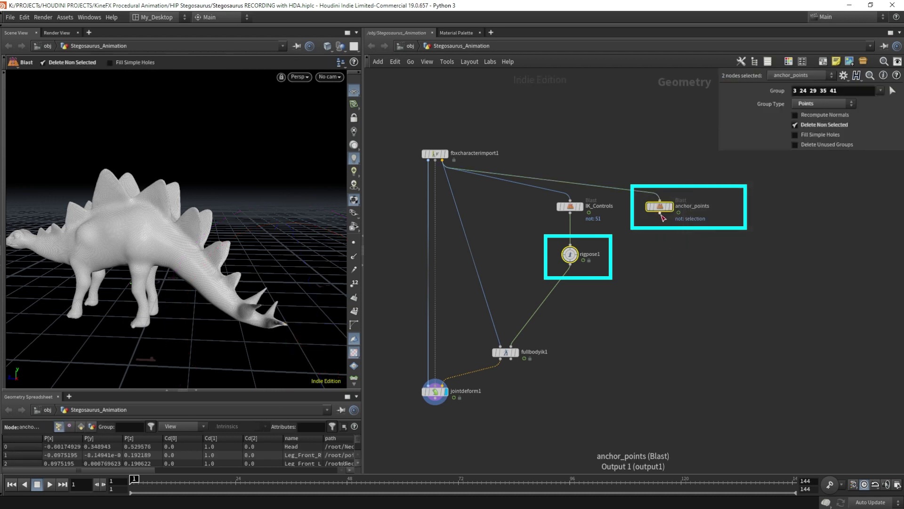
pyautogui.keyDown('alt'); pyautogui.click(660, 213); pyautogui.keyUp('alt')
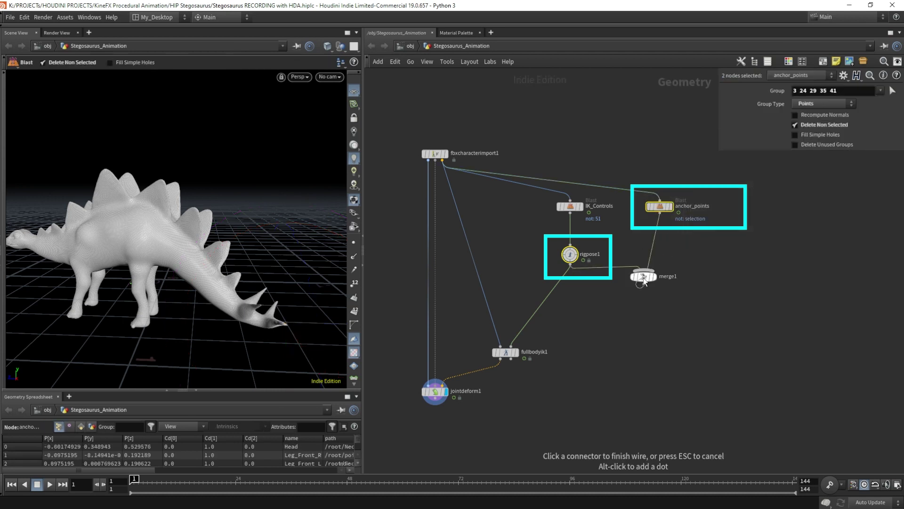
pyautogui.click(511, 348)
pyautogui.moveTo(644, 275); pyautogui.dragTo(572, 309)
pyautogui.click(611, 352)
# - Collapse the geometry spreadsheet pane to enlarge the viewport
pyautogui.keyDown('alt'); pyautogui.moveTo(271, 213); pyautogui.dragTo(205, 270); pyautogui.keyUp('alt')
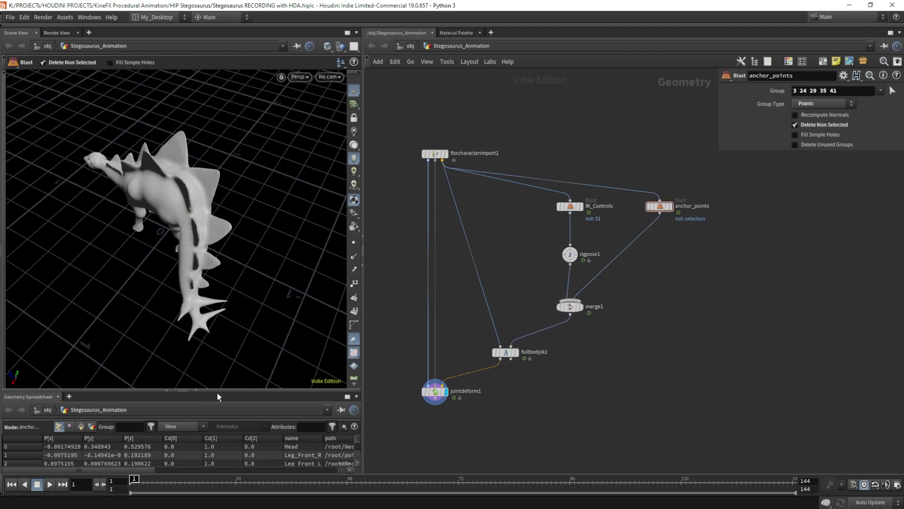
pyautogui.click(196, 390)
pyautogui.press('Escape')
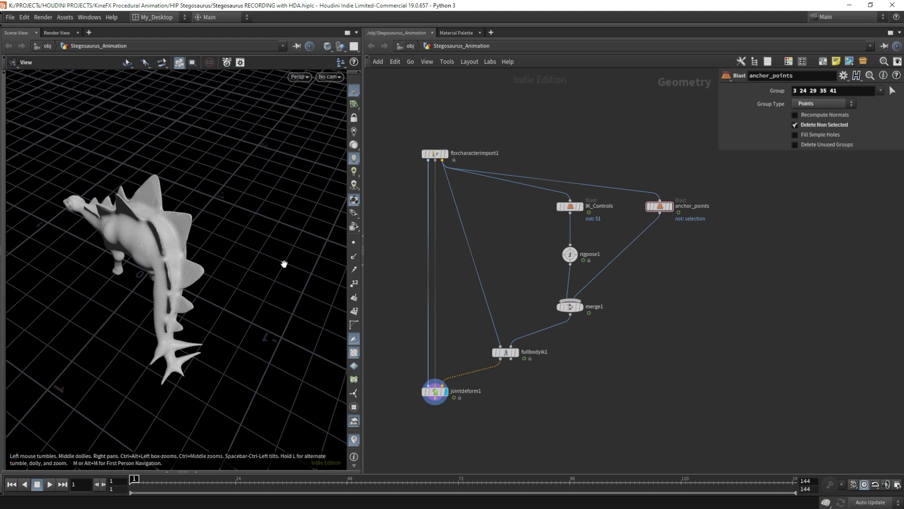
# - Move the Tail_7 control of rigpose1 around behind the body to test the tail with the anchored feet and head
pyautogui.click(569, 254)
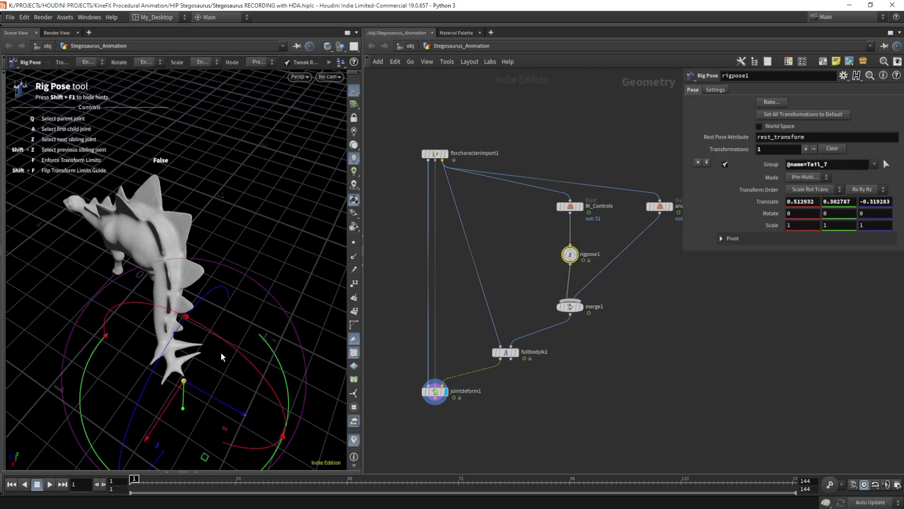
pyautogui.click(184, 381)
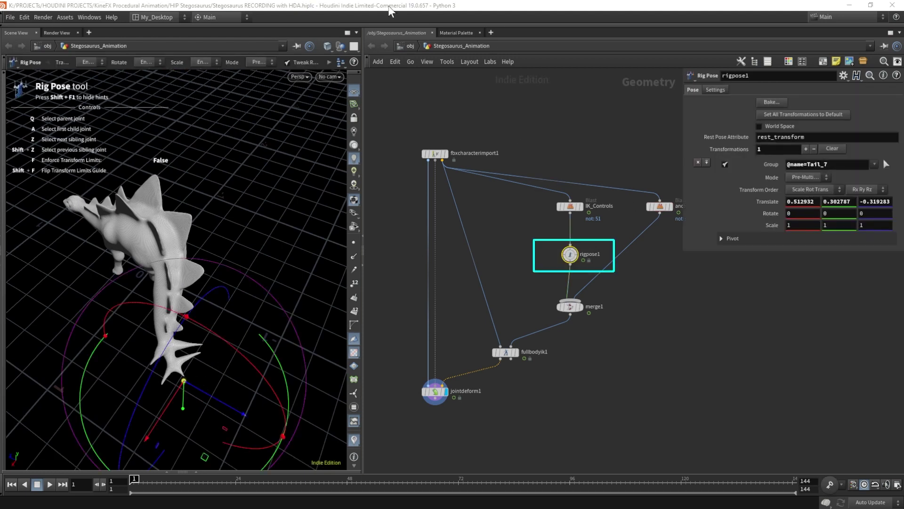
pyautogui.moveTo(184, 382); pyautogui.dragTo(300, 309)
pyautogui.keyDown('alt'); pyautogui.moveTo(292, 297); pyautogui.dragTo(272, 278); pyautogui.keyUp('alt')
pyautogui.keyDown('alt'); pyautogui.moveTo(271, 315); pyautogui.dragTo(205, 298); pyautogui.keyUp('alt')
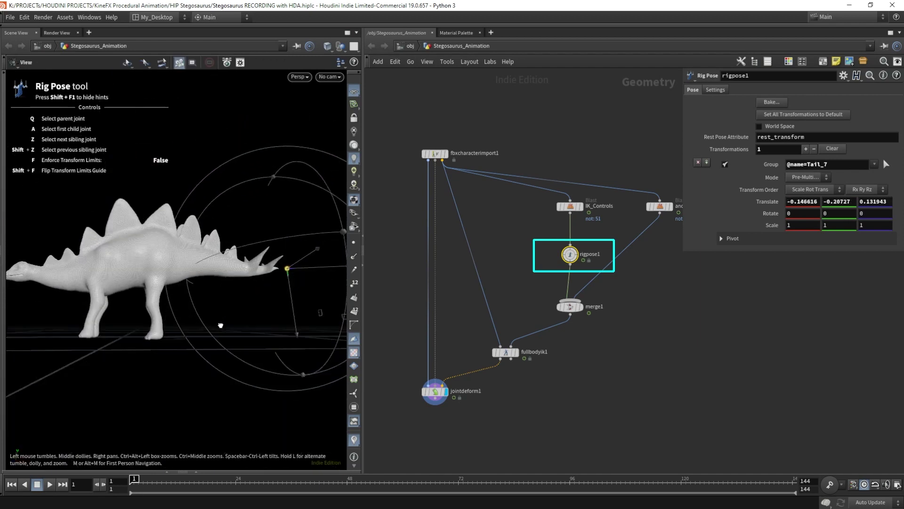
pyautogui.moveTo(288, 264); pyautogui.dragTo(287, 288)
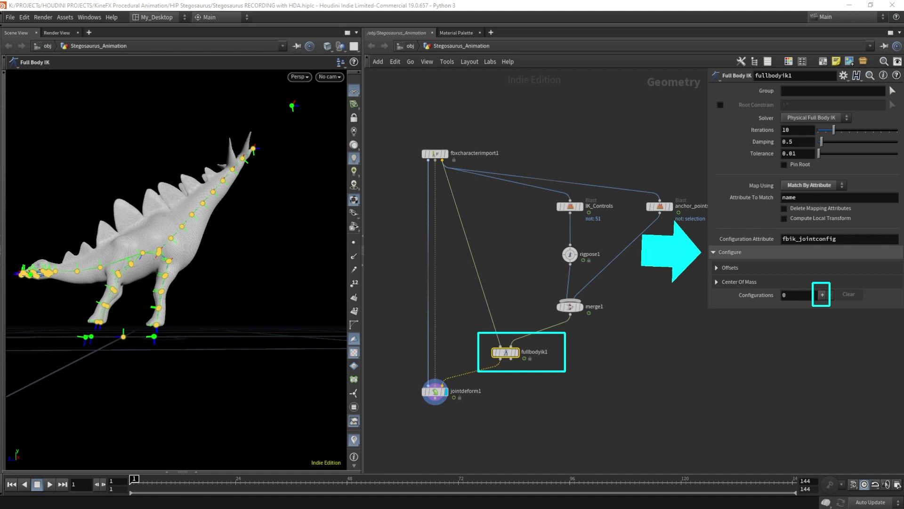
# - Add a configuration to fullbodyik1 for the foot and head joints and set its priority to 1
pyautogui.click(822, 295)
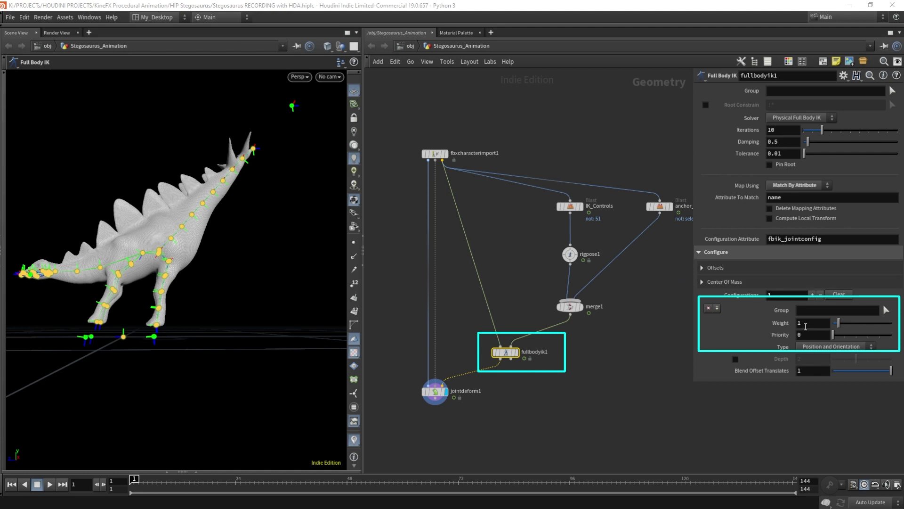
pyautogui.click(886, 311)
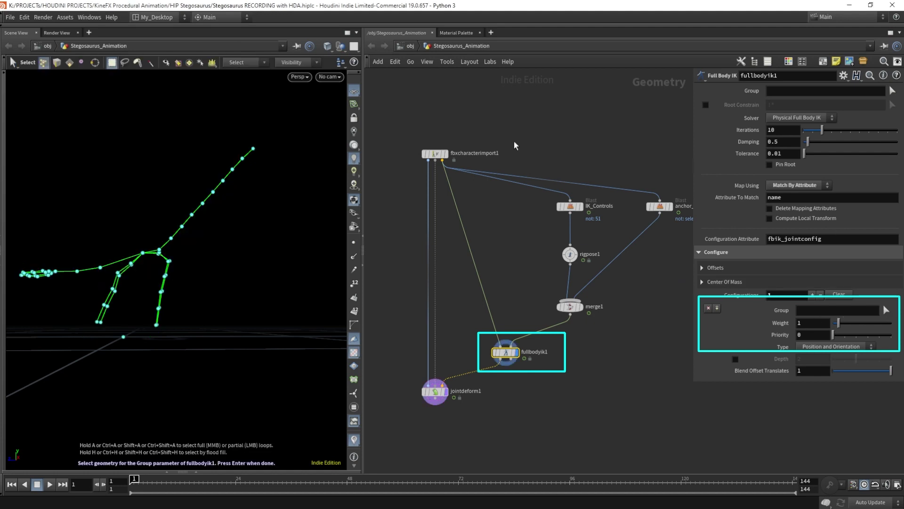
pyautogui.moveTo(91, 315); pyautogui.dragTo(165, 331)
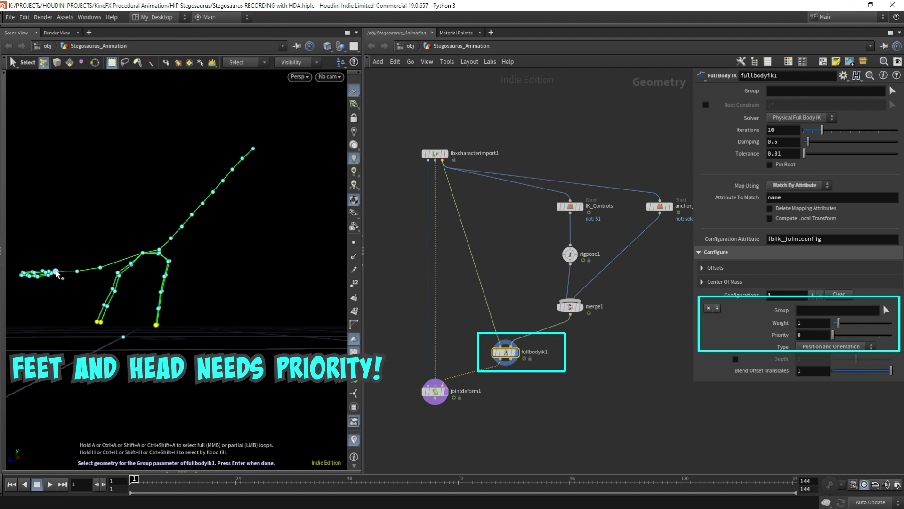
pyautogui.press('Return')
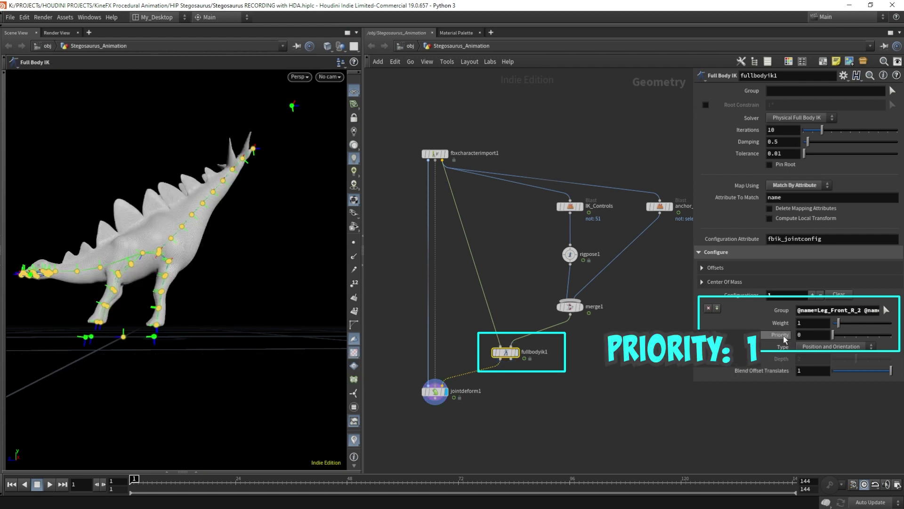
pyautogui.click(814, 334)
pyautogui.write('1')
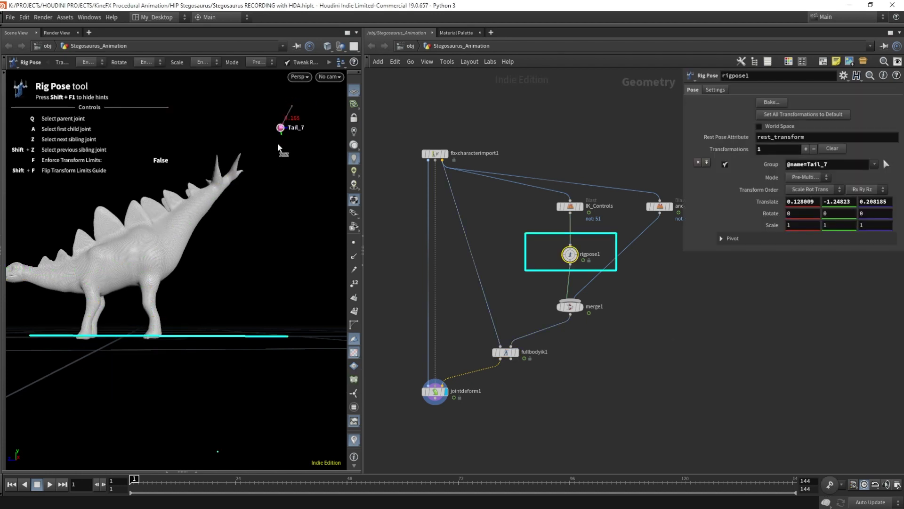
# - Reposition the raised Tail_7 control to test the foot anchoring, and clear all transformations from rigpose1
pyautogui.moveTo(292, 123); pyautogui.dragTo(266, 183)
pyautogui.moveTo(265, 256); pyautogui.dragTo(266, 187)
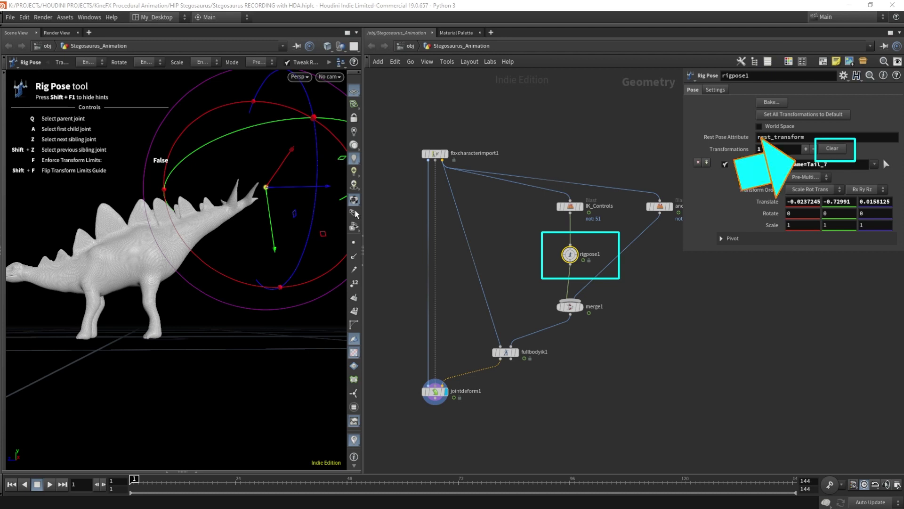
pyautogui.click(832, 149)
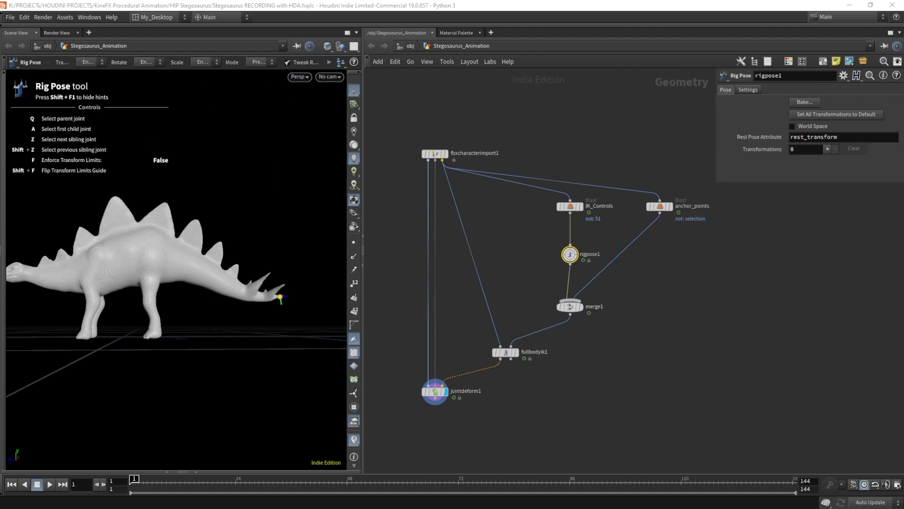
# - Rotate the Tail_7 control of rigpose1 to about 163 degrees around Y to test the tail's inherited rotation
pyautogui.keyDown('alt'); pyautogui.moveTo(239, 244); pyautogui.dragTo(198, 293); pyautogui.keyUp('alt')
pyautogui.keyDown('alt'); pyautogui.moveTo(279, 275); pyautogui.dragTo(259, 281); pyautogui.keyUp('alt')
pyautogui.moveTo(533, 274); pyautogui.dragTo(620, 245)
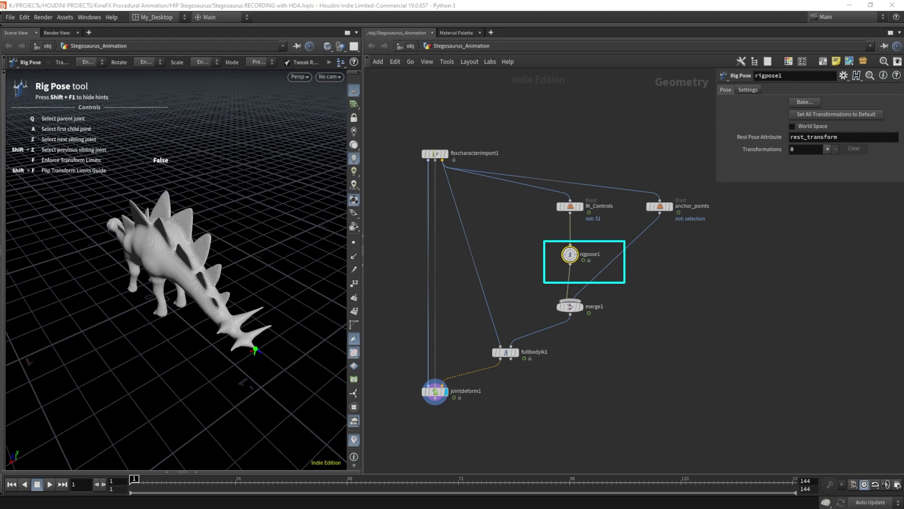
pyautogui.moveTo(255, 348); pyautogui.dragTo(70, 269)
pyautogui.scroll(2, 228, 265)
pyautogui.keyDown('alt'); pyautogui.moveTo(280, 242); pyautogui.dragTo(221, 211); pyautogui.keyUp('alt')
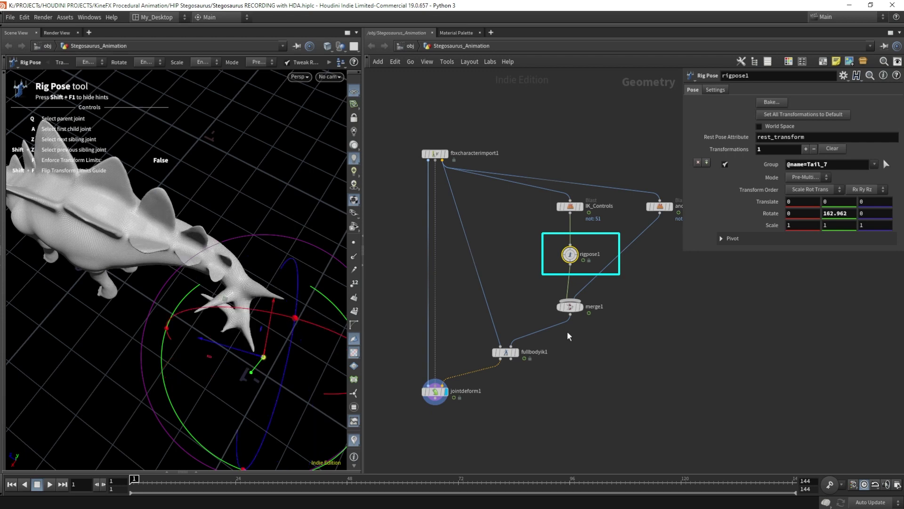
# - Bypass the full-body IK branch, move it aside, and wire fbxcharacterimport1's third output directly into jointdeform1's third input
pyautogui.scroll(-2, 502, 324)
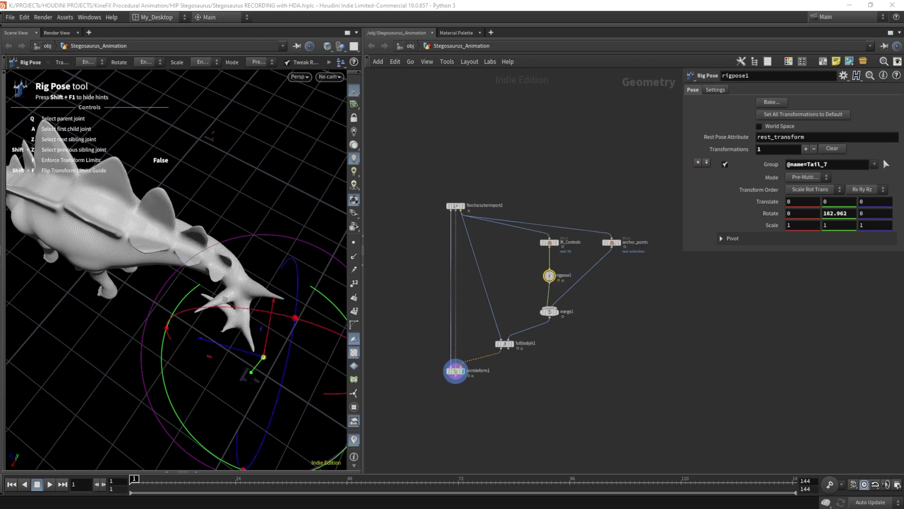
pyautogui.moveTo(688, 395); pyautogui.dragTo(473, 241)
pyautogui.click(410, 234)
pyautogui.moveTo(636, 345); pyautogui.dragTo(443, 224)
pyautogui.press('b')
pyautogui.moveTo(497, 241); pyautogui.dragTo(675, 242)
pyautogui.click(392, 218)
pyautogui.moveTo(407, 210); pyautogui.dragTo(408, 365)
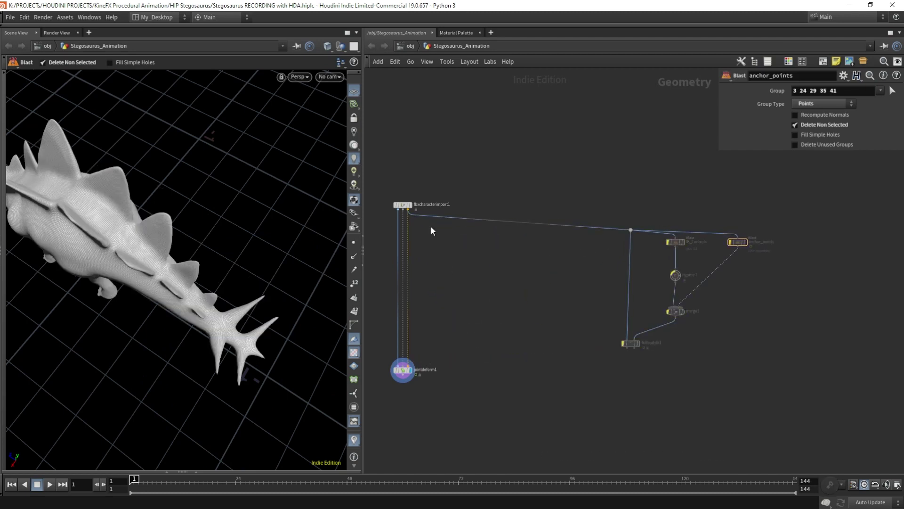
# - Add a Rig Pose node between fbxcharacterimport1's third output and jointdeform1's third input
pyautogui.scroll(1, 447, 247)
pyautogui.moveTo(450, 246); pyautogui.dragTo(501, 225, button='middle')
pyautogui.scroll(2, 501, 226)
pyautogui.click(434, 163)
pyautogui.press('Tab')
pyautogui.write('rig po')
pyautogui.press('Return')
pyautogui.click(469, 235)
pyautogui.click(434, 432)
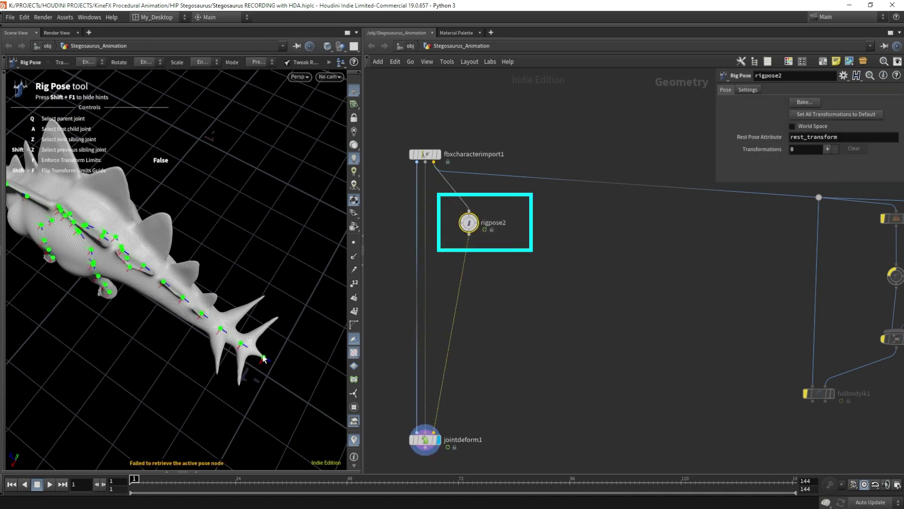
# - Try rotating Tail_7 about 68 degrees around Y in rigpose2, then undo it and clear the node's transformations
pyautogui.click(264, 357)
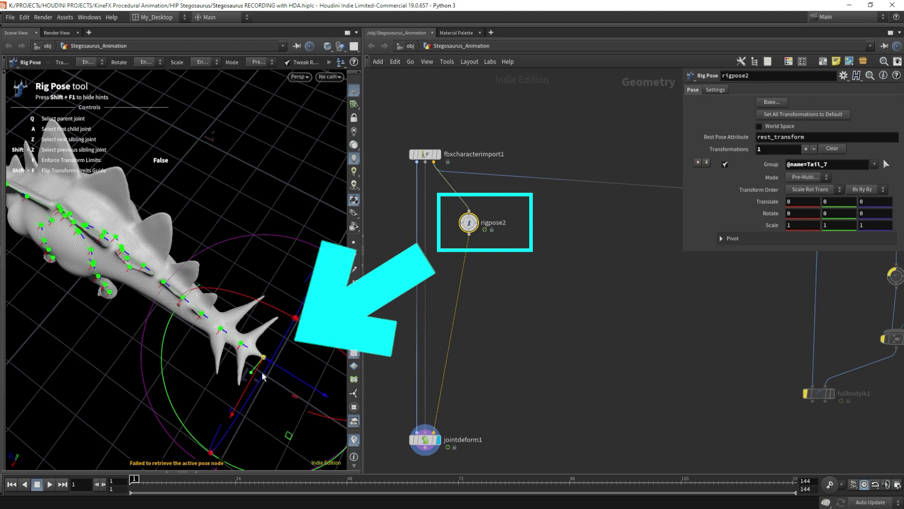
pyautogui.moveTo(164, 335); pyautogui.dragTo(240, 271)
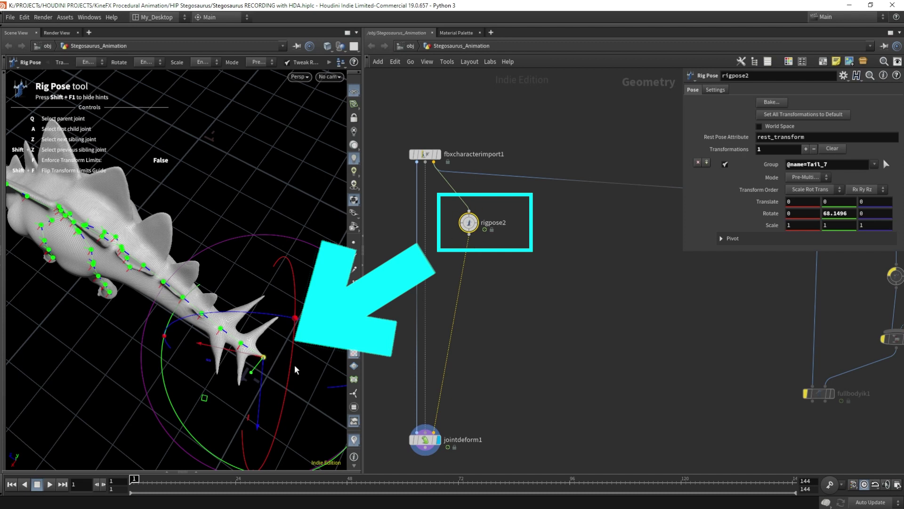
pyautogui.hotkey('ctrl', 'z')
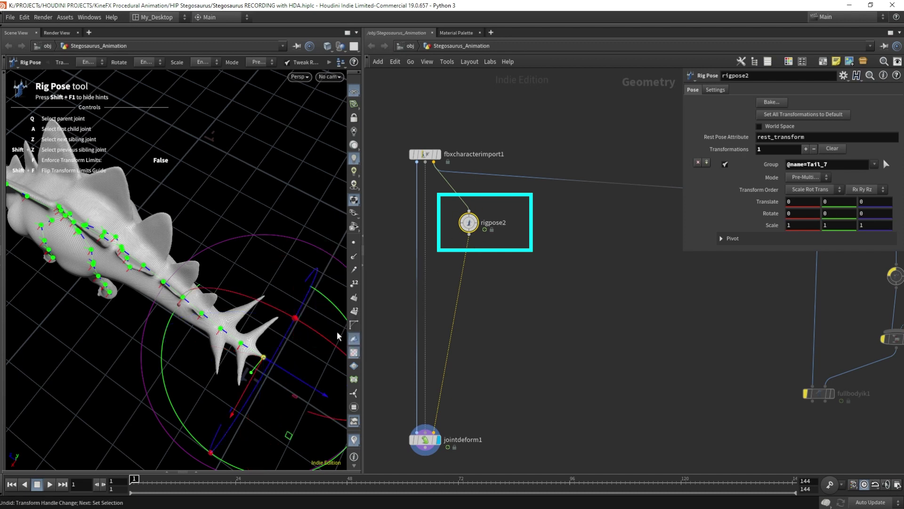
pyautogui.click(832, 149)
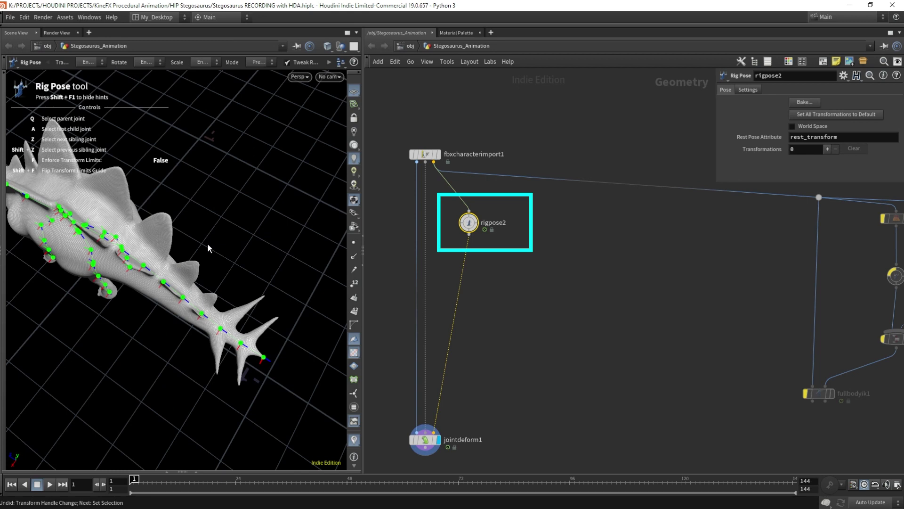
# - Curl the tail in rigpose2 by rotating Tail_1 to Tail_6 around Y about 39, 31, 36, 23, 30 and 24 degrees
pyautogui.click(144, 267)
pyautogui.moveTo(233, 261); pyautogui.dragTo(244, 351)
pyautogui.click(149, 291)
pyautogui.click(141, 316)
pyautogui.moveTo(224, 279); pyautogui.dragTo(228, 334)
pyautogui.click(121, 333)
pyautogui.moveTo(198, 304); pyautogui.dragTo(197, 334)
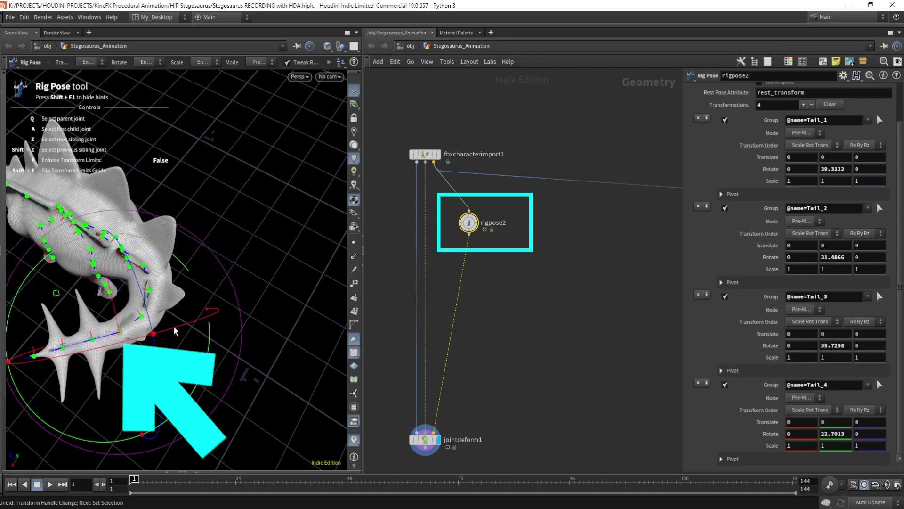
pyautogui.click(93, 339)
pyautogui.moveTo(169, 382); pyautogui.dragTo(55, 444)
pyautogui.click(65, 333)
pyautogui.keyDown('alt'); pyautogui.moveTo(202, 267); pyautogui.dragTo(179, 240); pyautogui.keyUp('alt')
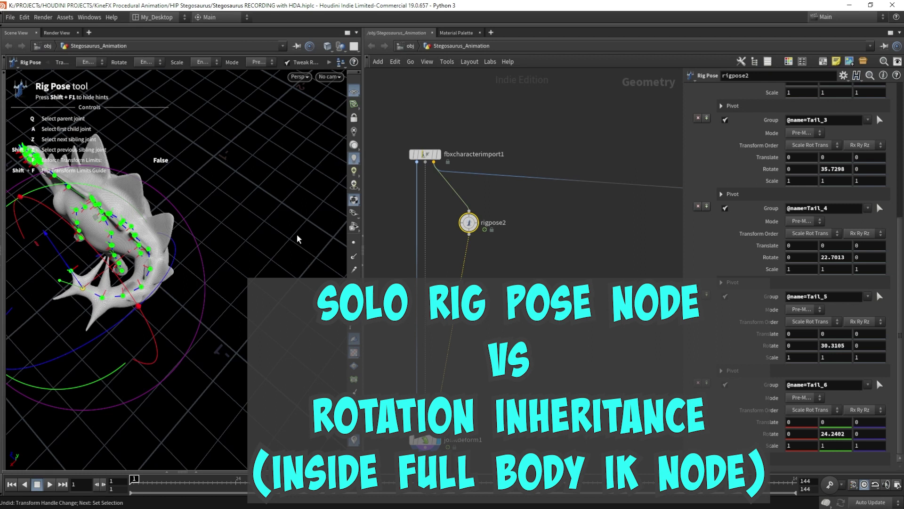
# - Leave the pose handles and delete the rigpose2 node
pyautogui.press('Escape')
pyautogui.press('h')
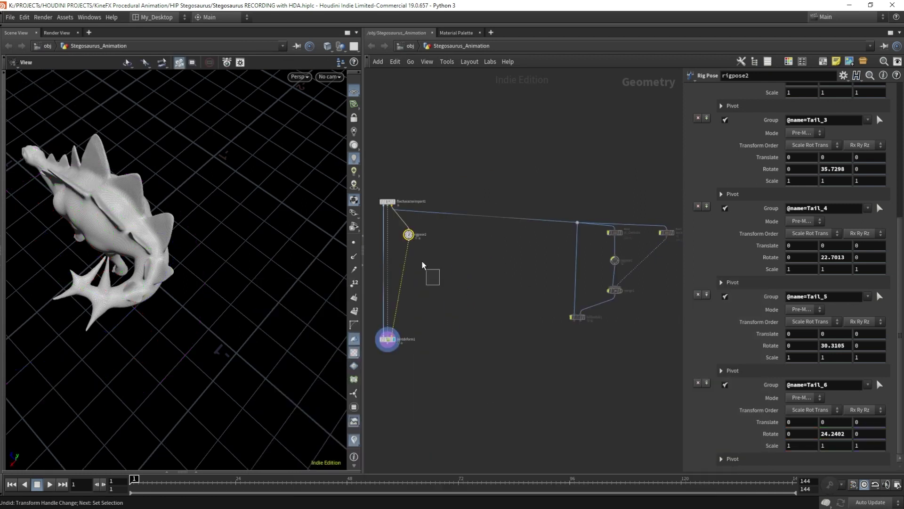
pyautogui.press('Delete')
# - Move the IK branch back beside the import node, re-enable it, and wire fullbodyik1's Target Skeleton output into jointdeform1's third input
pyautogui.moveTo(498, 346); pyautogui.dragTo(682, 211)
pyautogui.moveTo(578, 225); pyautogui.dragTo(418, 222)
pyautogui.press('h')
pyautogui.scroll(5, 491, 202)
pyautogui.press('h')
pyautogui.click(484, 369)
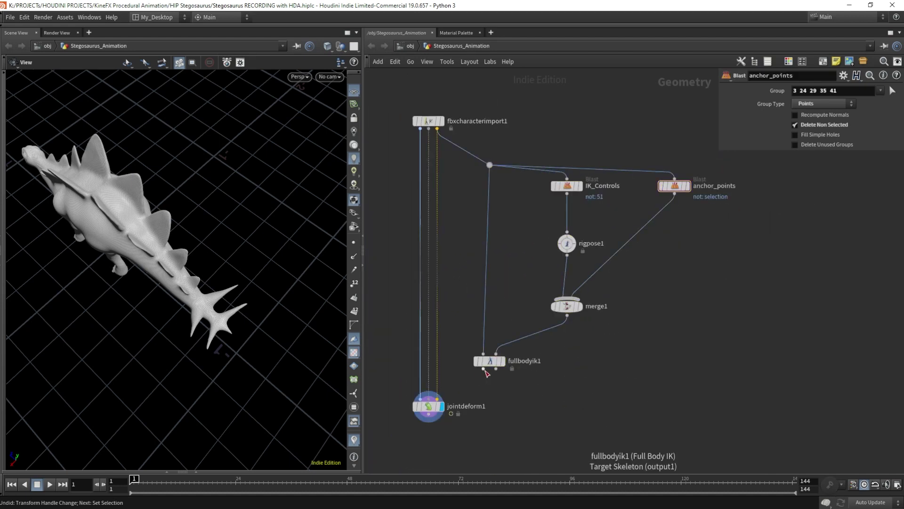
pyautogui.click(437, 398)
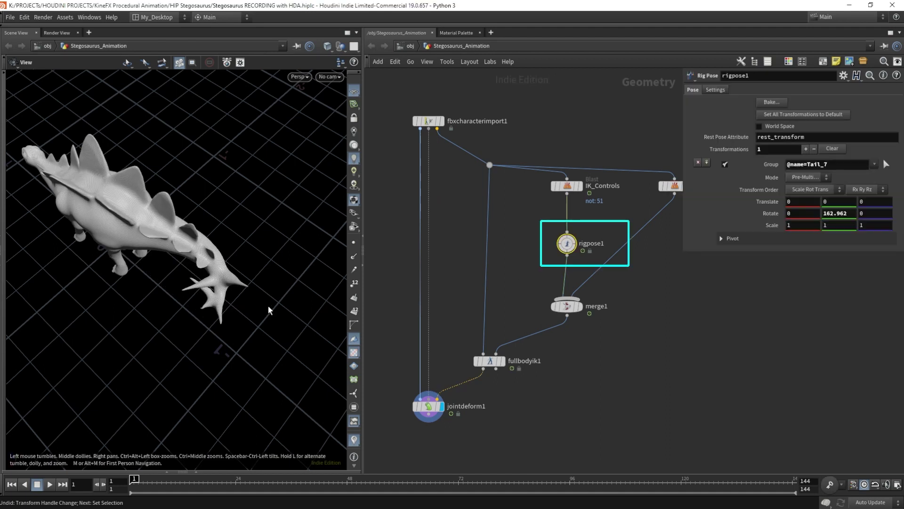
# - Rotate Tail_7 around Y in rigpose1 to about 165 and then about 140 degrees to test how the tail joints follow
pyautogui.press('Return')
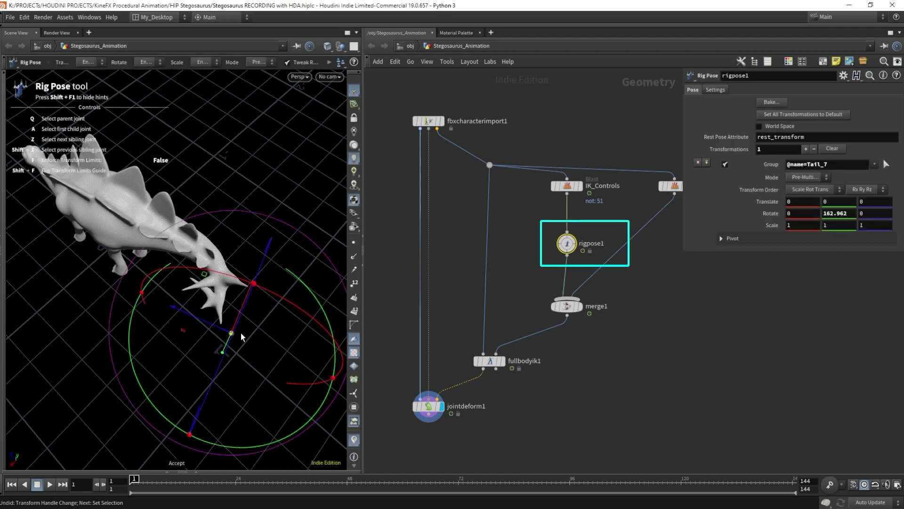
pyautogui.moveTo(279, 437); pyautogui.dragTo(278, 372)
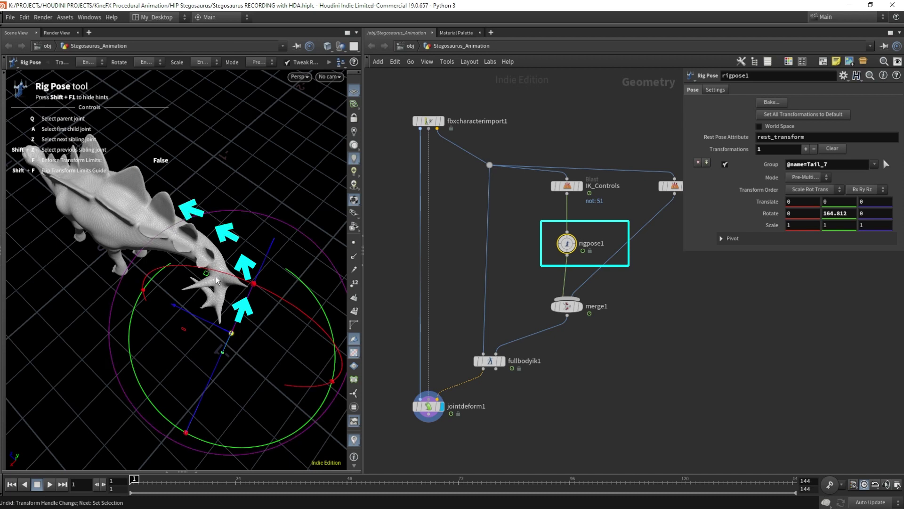
pyautogui.press('space')
pyautogui.moveTo(231, 335); pyautogui.dragTo(262, 310)
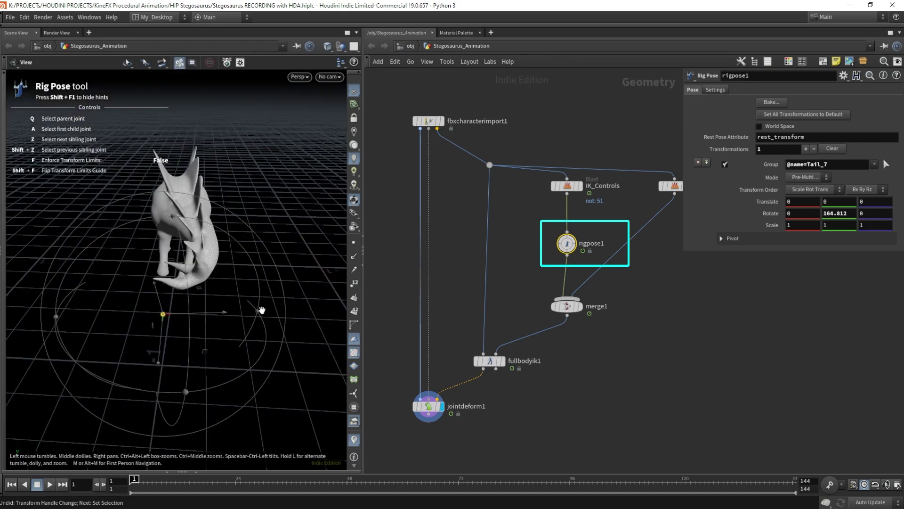
pyautogui.moveTo(216, 385); pyautogui.dragTo(260, 367)
pyautogui.press('space')
pyautogui.moveTo(257, 260)
pyautogui.mouseDown()
pyautogui.moveTo(256, 313)
pyautogui.moveTo(245, 295)
pyautogui.moveTo(281, 312)
pyautogui.moveTo(273, 264)
pyautogui.mouseUp()
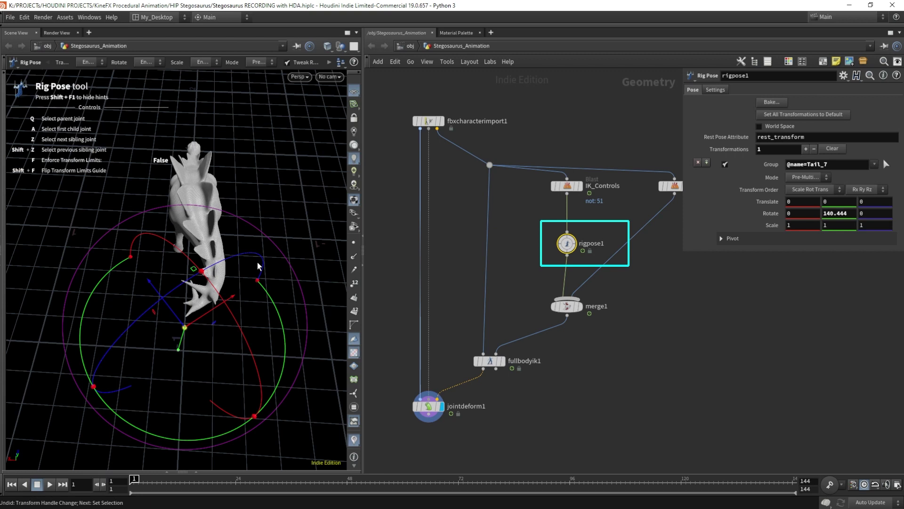
# - Swing Tail_7 to one side with translate about 0.76, 0.054, -0.323 and Y rotation 162.15, and keyframe Translate and Rotate at frame 1
pyautogui.press('space')
pyautogui.moveTo(191, 334); pyautogui.dragTo(250, 326)
pyautogui.moveTo(190, 313); pyautogui.dragTo(78, 271)
pyautogui.moveTo(179, 282); pyautogui.dragTo(157, 312)
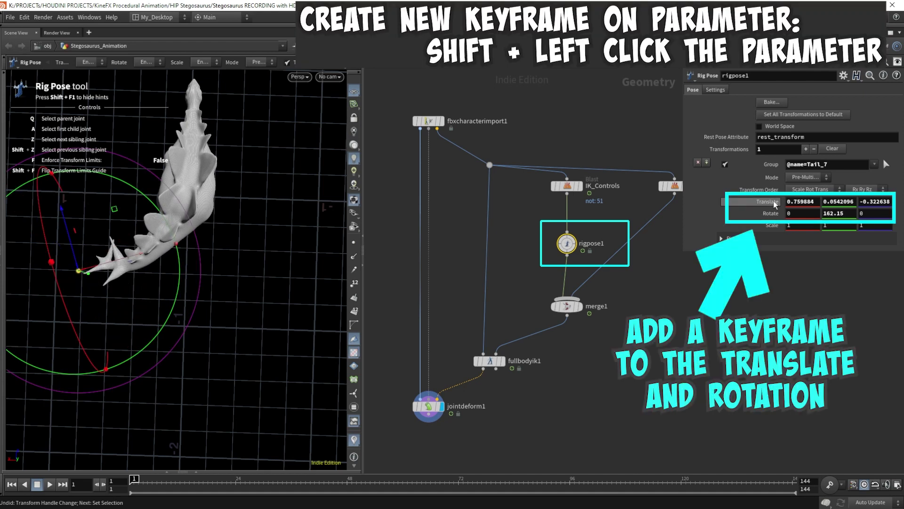
pyautogui.keyDown('shift'); pyautogui.click(774, 203); pyautogui.keyUp('shift')
pyautogui.keyDown('shift'); pyautogui.click(774, 213); pyautogui.keyUp('shift')
# - At frame 24, swing Tail_7 to the other side with translate about -0.413, 0.054, -0.327 and Y rotation about -107, and keyframe both
pyautogui.moveTo(134, 481); pyautogui.dragTo(218, 483)
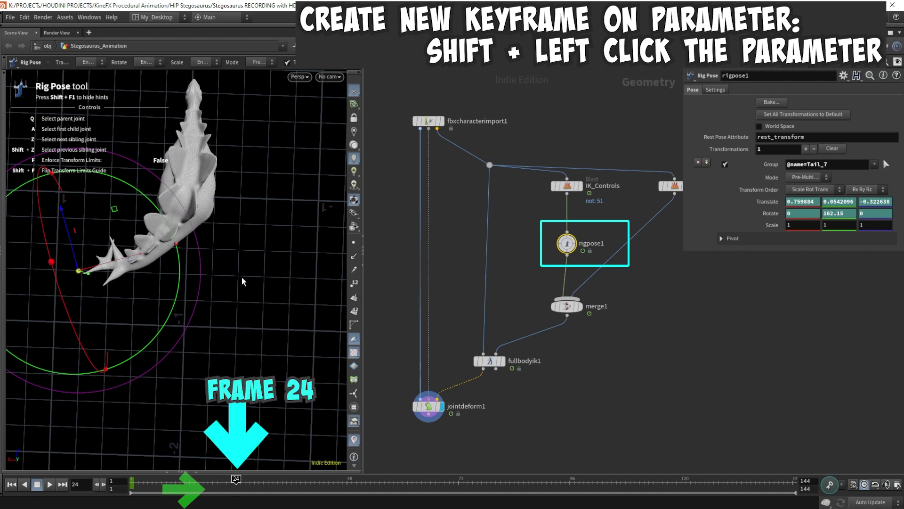
pyautogui.moveTo(114, 208); pyautogui.dragTo(270, 217)
pyautogui.moveTo(144, 295); pyautogui.dragTo(282, 187)
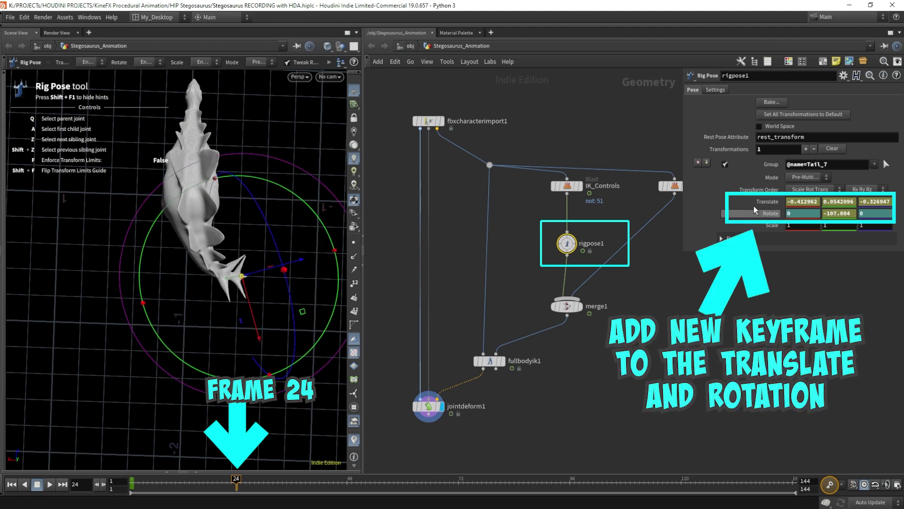
pyautogui.keyDown('alt'); pyautogui.click(772, 202); pyautogui.keyUp('alt')
pyautogui.keyDown('alt'); pyautogui.click(770, 214); pyautogui.keyUp('alt')
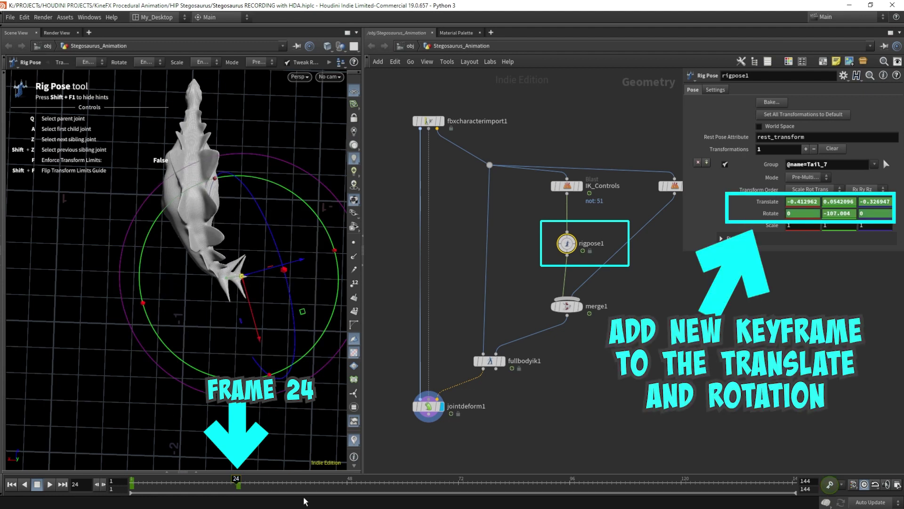
# - Check the swing between the keyframes and set Tail_7's Translate to 0, 0, 0 at frame 12
pyautogui.moveTo(198, 484)
pyautogui.mouseDown()
pyautogui.moveTo(133, 480)
pyautogui.moveTo(198, 480)
pyautogui.mouseUp()
pyautogui.keyDown('alt'); pyautogui.moveTo(208, 339); pyautogui.dragTo(283, 254); pyautogui.keyUp('alt')
pyautogui.moveTo(195, 483)
pyautogui.mouseDown()
pyautogui.moveTo(154, 484)
pyautogui.moveTo(226, 484)
pyautogui.moveTo(185, 483)
pyautogui.mouseUp()
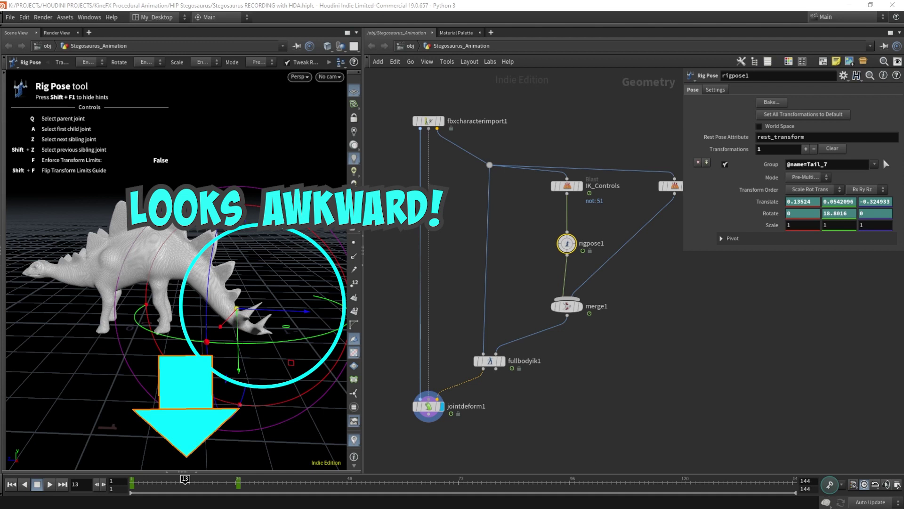
pyautogui.moveTo(185, 484); pyautogui.dragTo(180, 484)
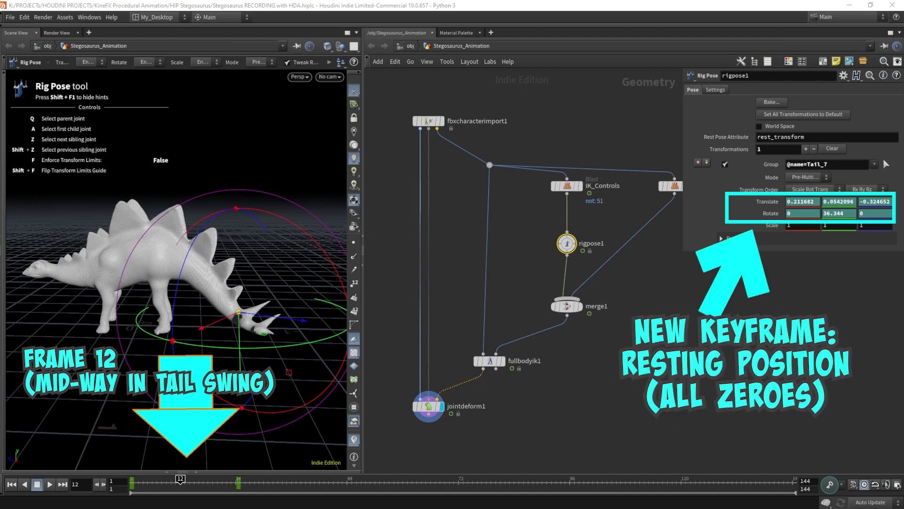
pyautogui.doubleClick(799, 202)
pyautogui.write('0')
pyautogui.press('Tab')
pyautogui.write('0')
pyautogui.press('Tab')
pyautogui.write('0')
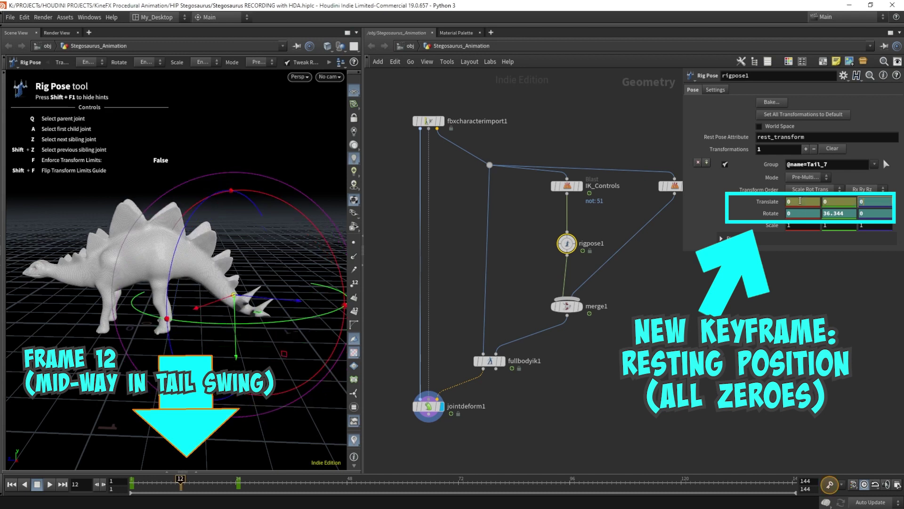
# - Set Tail_7's rotation to 0 and keyframe both Translate and Rotate at frame 12
pyautogui.press('Tab')
pyautogui.write('0')
pyautogui.press('Tab')
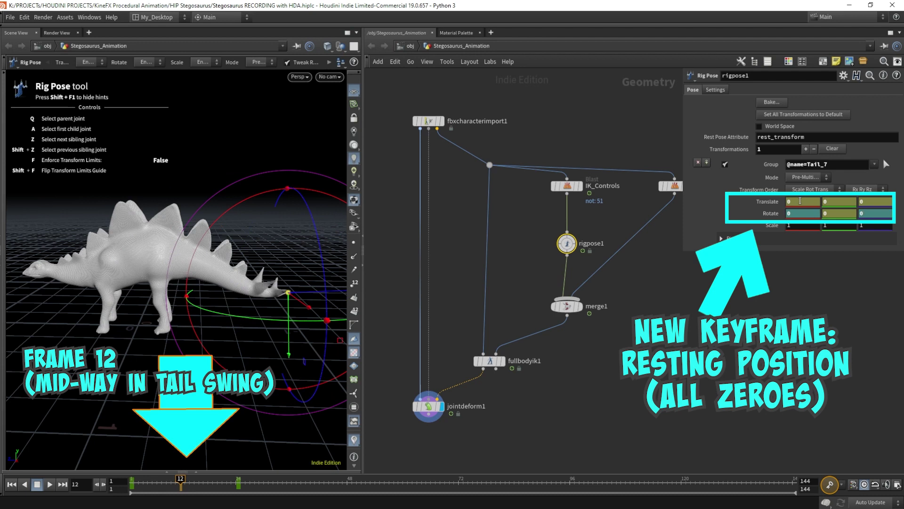
pyautogui.keyDown('alt'); pyautogui.click(778, 206); pyautogui.keyUp('alt')
pyautogui.keyDown('alt'); pyautogui.click(775, 215); pyautogui.keyUp('alt')
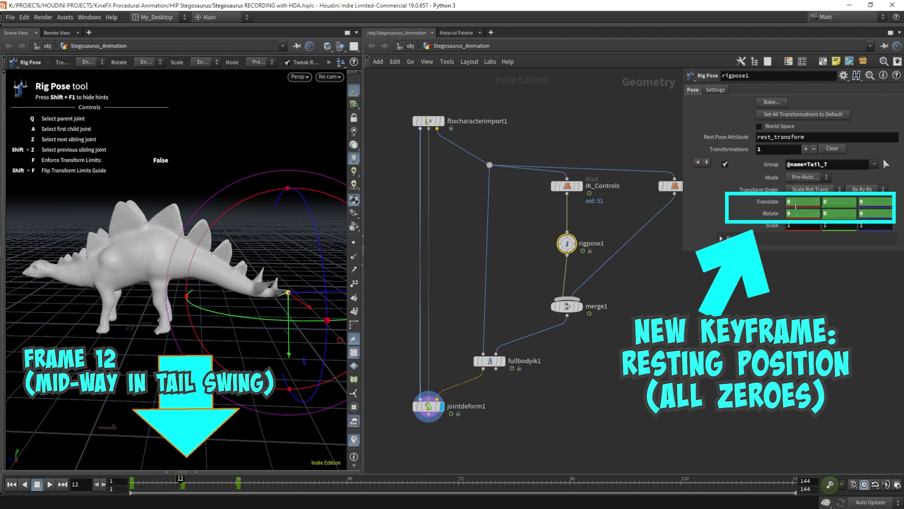
# - Review the tail swing, then copy the resting-pose keyframes from frame 12 and paste them at frame 36
pyautogui.moveTo(180, 483); pyautogui.dragTo(250, 480)
pyautogui.keyDown('alt'); pyautogui.moveTo(283, 215); pyautogui.dragTo(268, 271); pyautogui.keyUp('alt')
pyautogui.moveTo(220, 484); pyautogui.dragTo(182, 479)
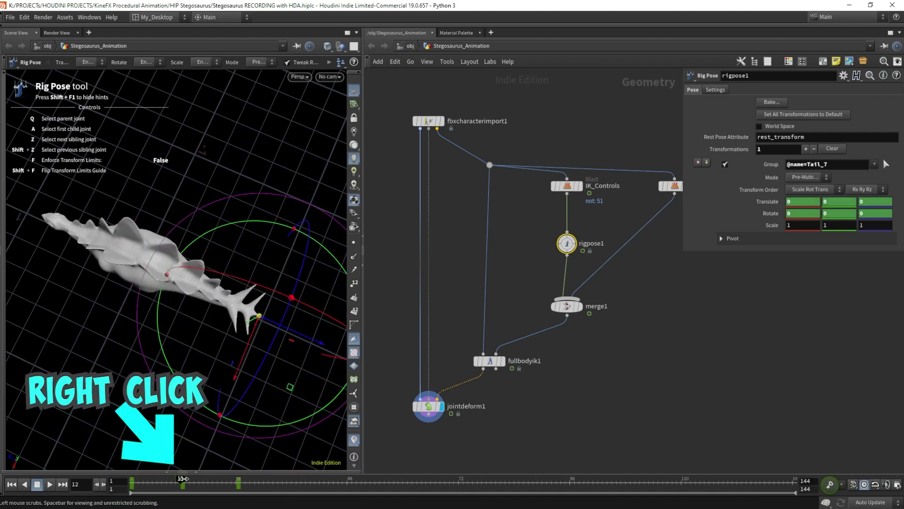
pyautogui.rightClick(182, 479)
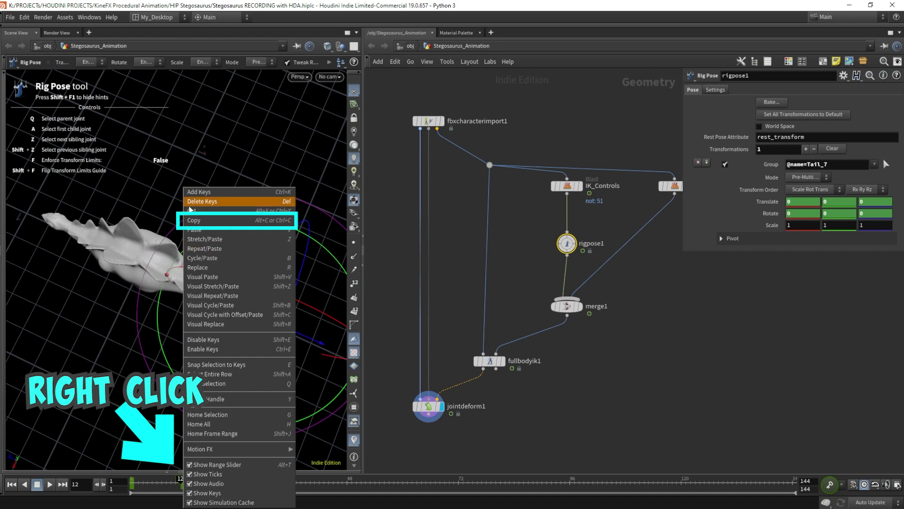
pyautogui.click(194, 220)
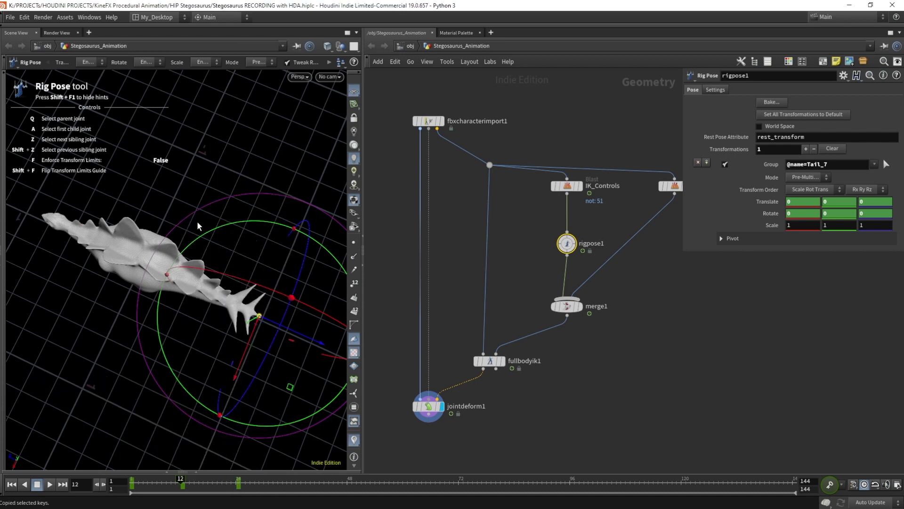
pyautogui.click(292, 485)
pyautogui.rightClick(292, 481)
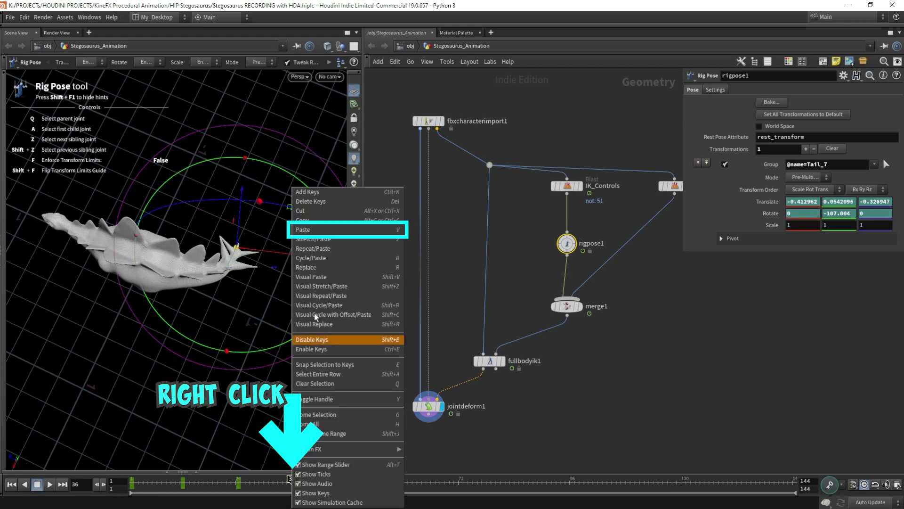
pyautogui.click(316, 227)
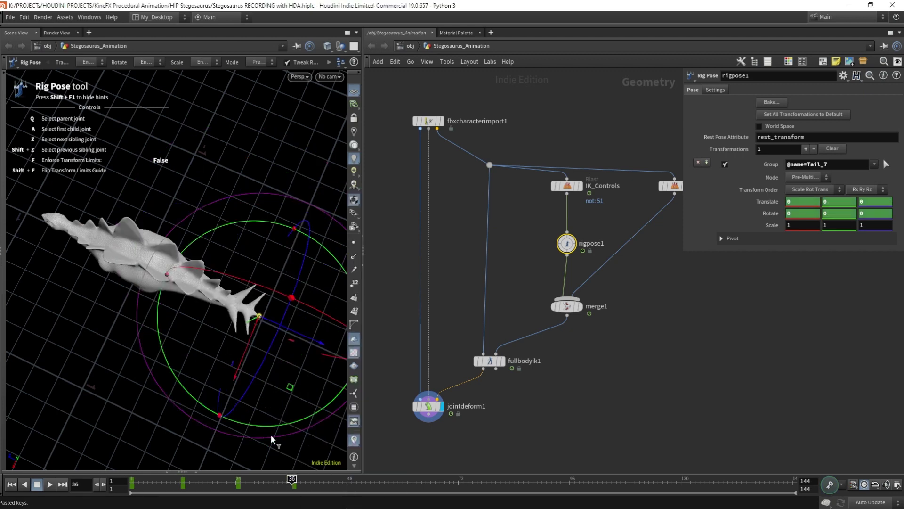
# - Copy the keyframes at frame 1, paste them at frame 48 to close the loop, and save the scene
pyautogui.click(133, 480)
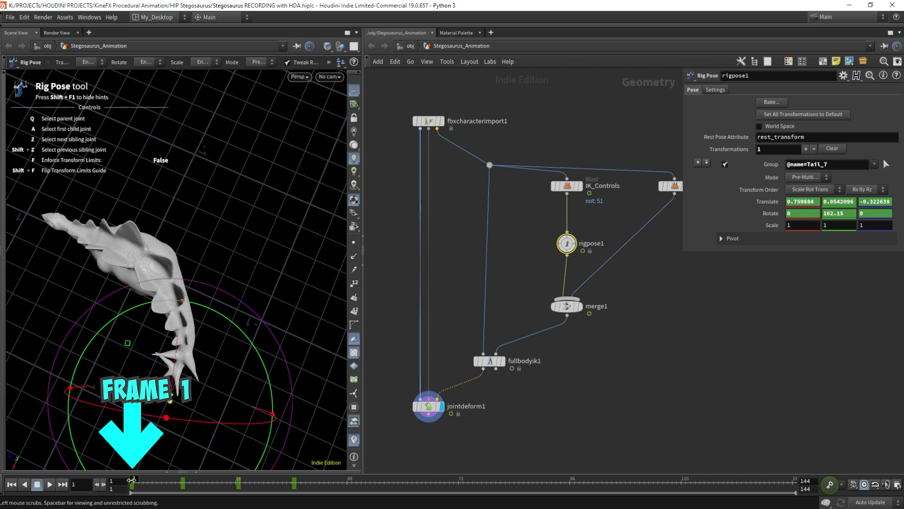
pyautogui.rightClick(136, 483)
pyautogui.click(159, 220)
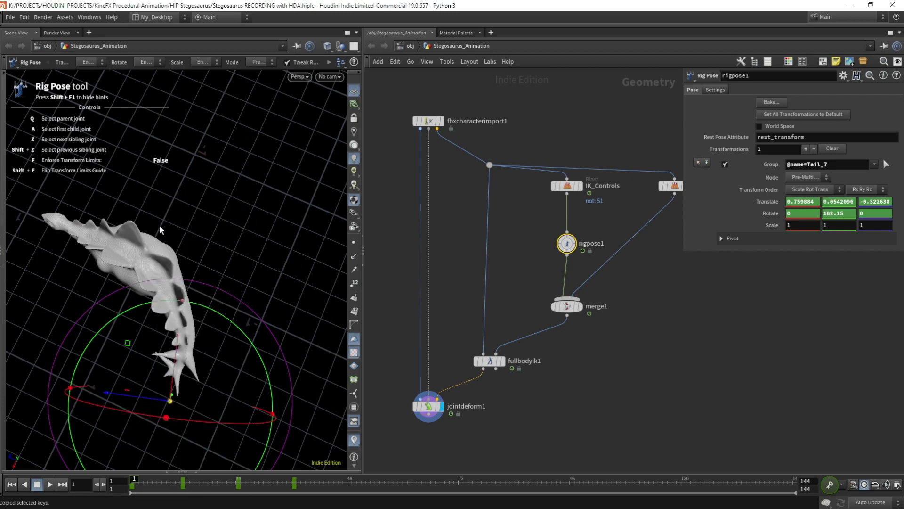
pyautogui.click(350, 484)
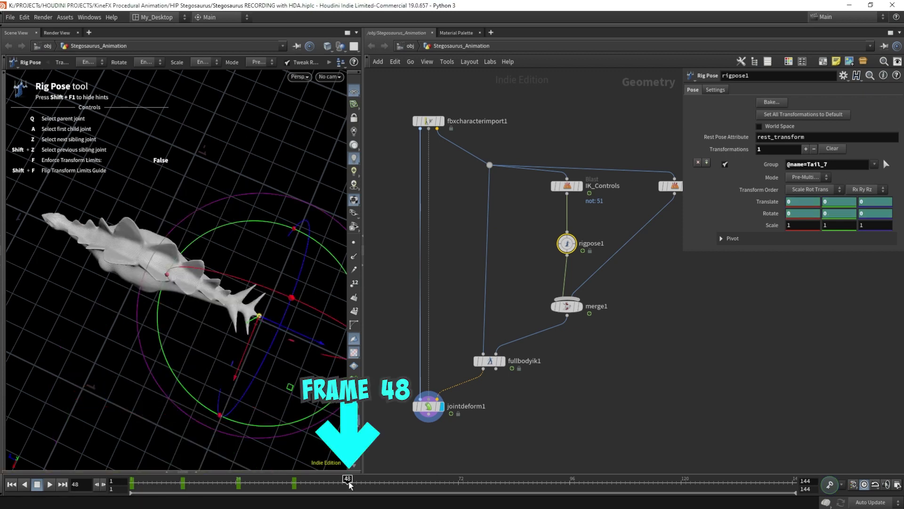
pyautogui.rightClick(350, 484)
pyautogui.click(360, 231)
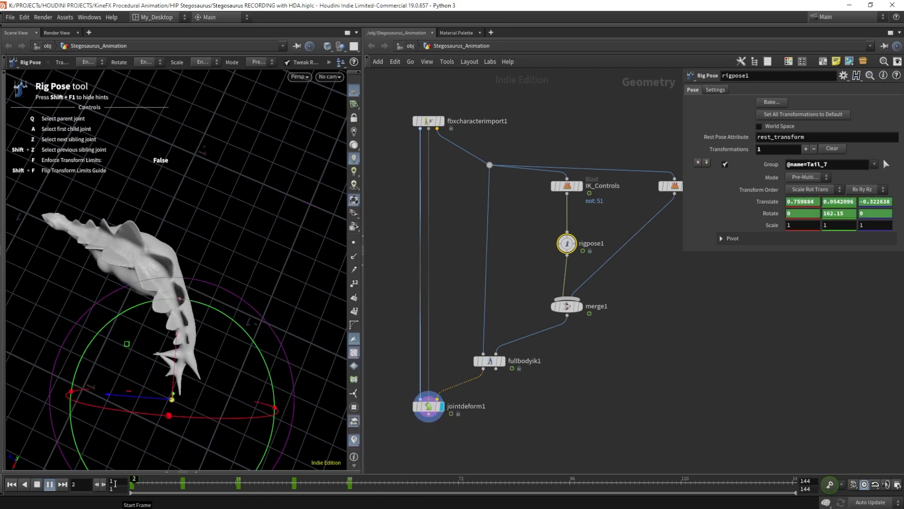
pyautogui.hotkey('ctrl', 's')
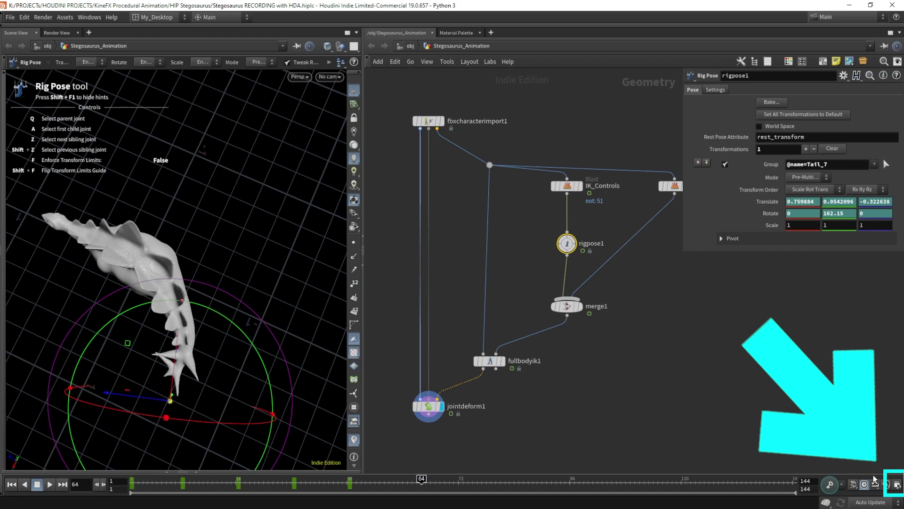
# - Set the timeline's end frame to 48 in the Global Animation Options
pyautogui.click(897, 484)
pyautogui.doubleClick(852, 322)
pyautogui.write('48')
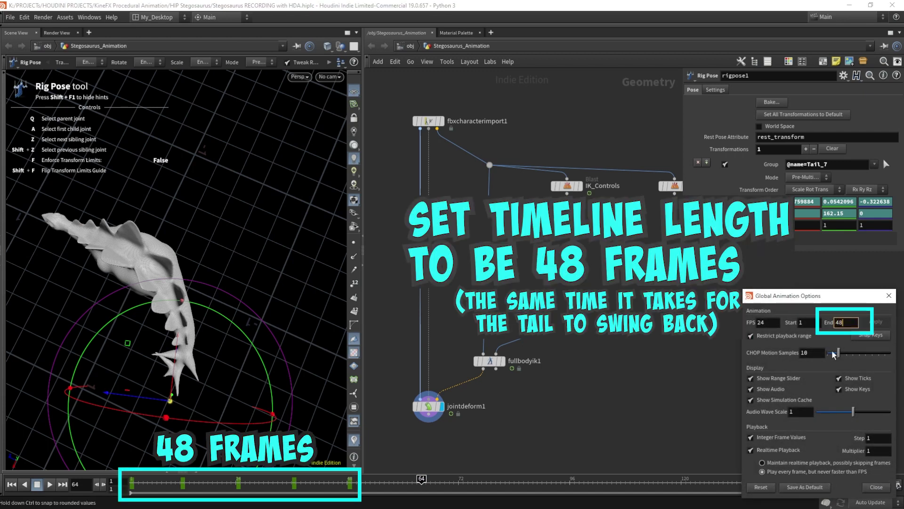
pyautogui.press('Return')
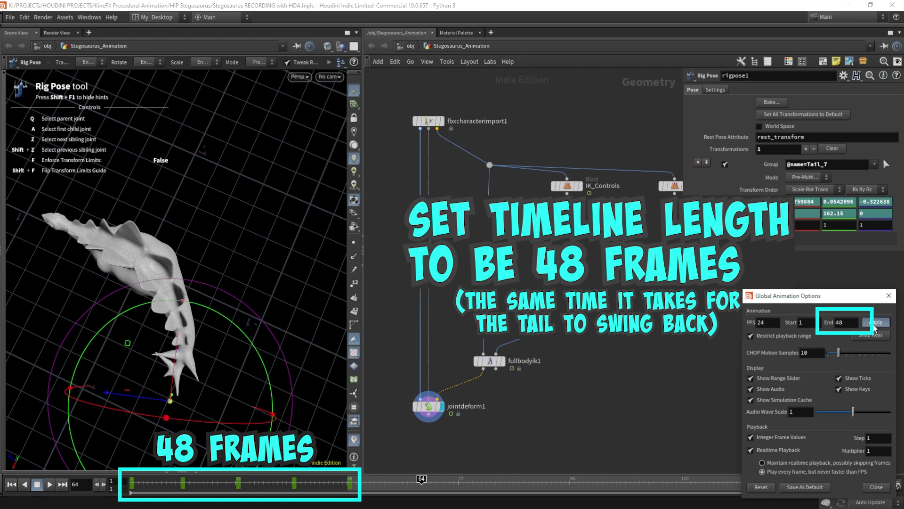
pyautogui.click(874, 486)
# - Play the tail swing loop from the first frame and inspect the stegosaurus from several angles
pyautogui.hotkey('ctrl', 'Up')
pyautogui.press('Up')
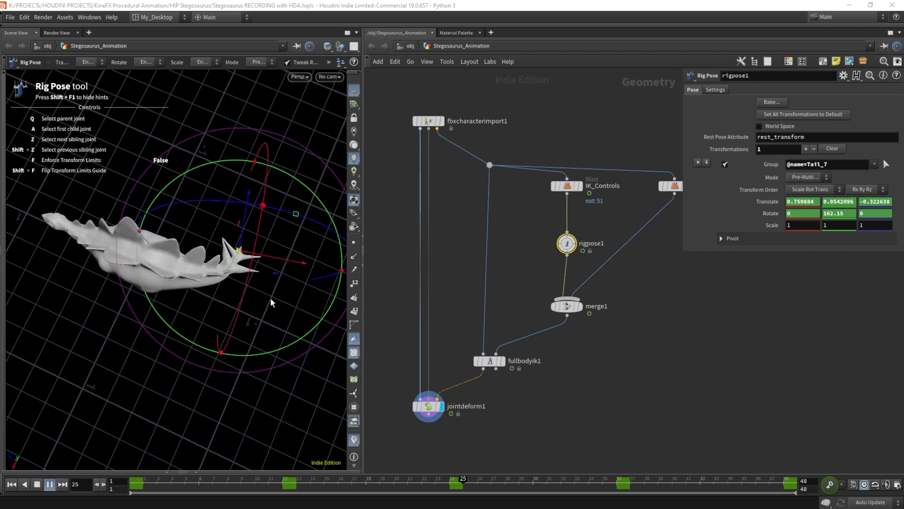
pyautogui.moveTo(239, 288); pyautogui.dragTo(221, 268)
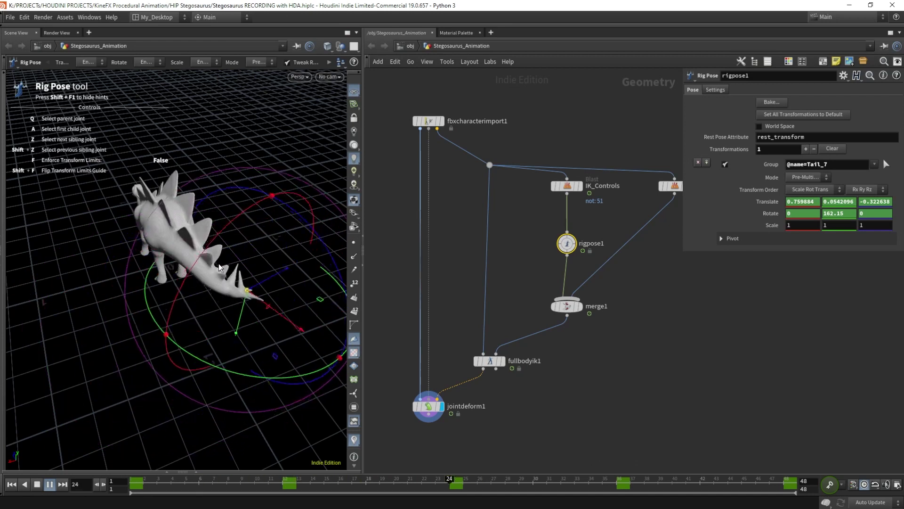
pyautogui.press('space')
pyautogui.moveTo(216, 262); pyautogui.dragTo(224, 216)
pyautogui.moveTo(224, 216); pyautogui.dragTo(200, 262, button='right')
pyautogui.scroll(5, 204, 255)
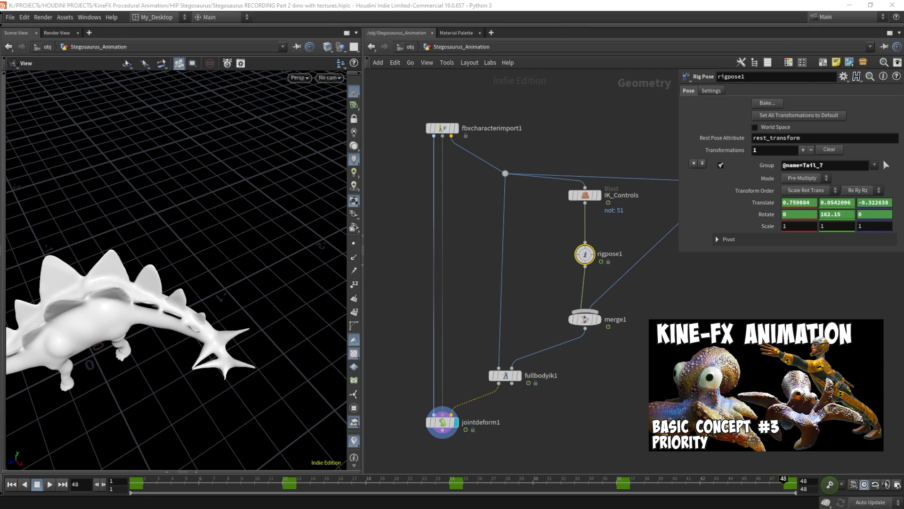
# - Display fbxcharacterimport1 and load the textured stegosaurus.fbx as its FBX file
pyautogui.click(442, 128)
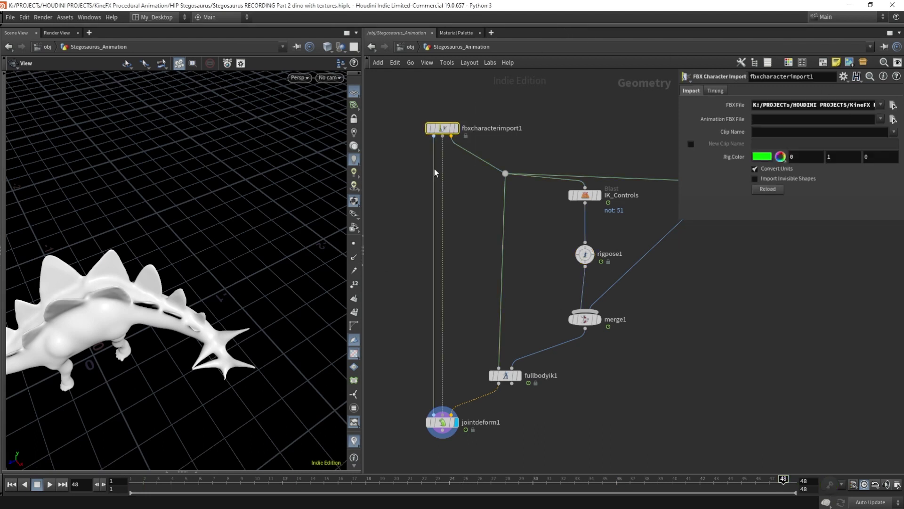
pyautogui.click(455, 128)
pyautogui.click(893, 105)
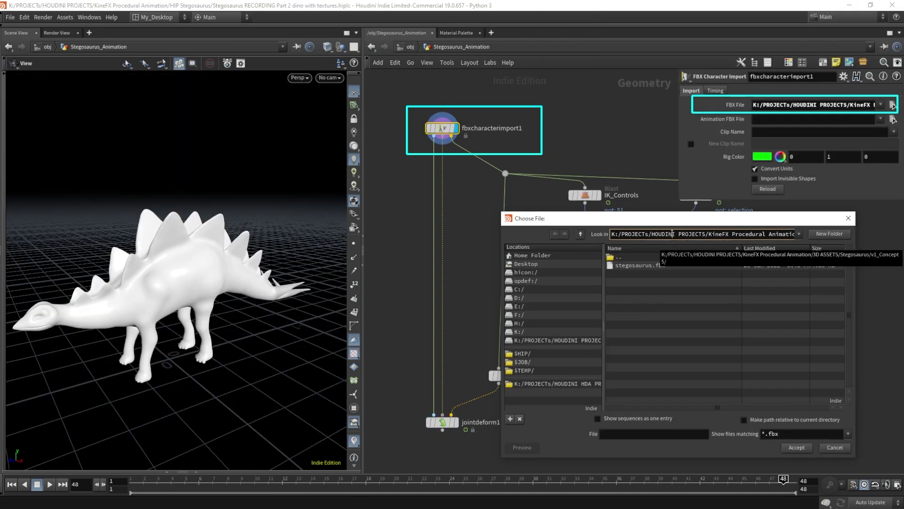
pyautogui.doubleClick(643, 274)
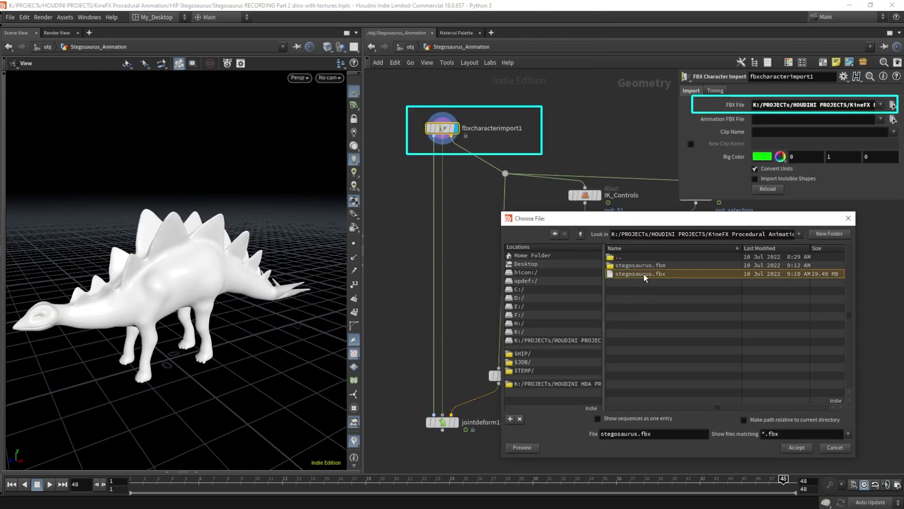
pyautogui.moveTo(217, 297); pyautogui.dragTo(139, 284)
pyautogui.moveTo(254, 283); pyautogui.dragTo(229, 266)
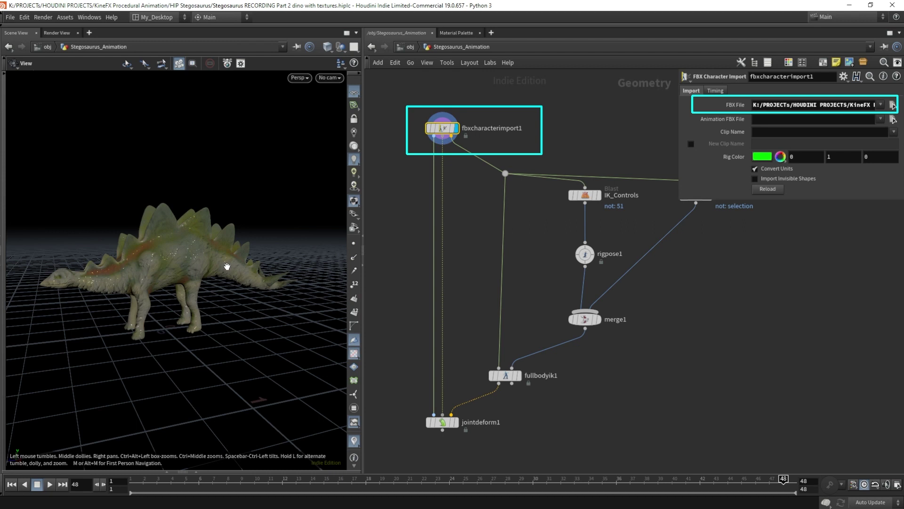
# - Set the viewport background color scheme to Light and display the jointdeform1 result
pyautogui.press('d')
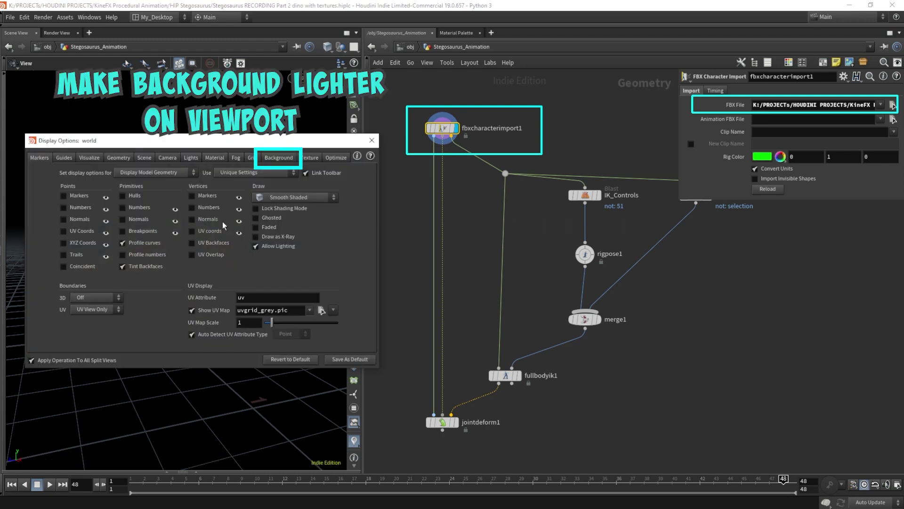
pyautogui.click(260, 161)
pyautogui.click(101, 173)
pyautogui.click(97, 198)
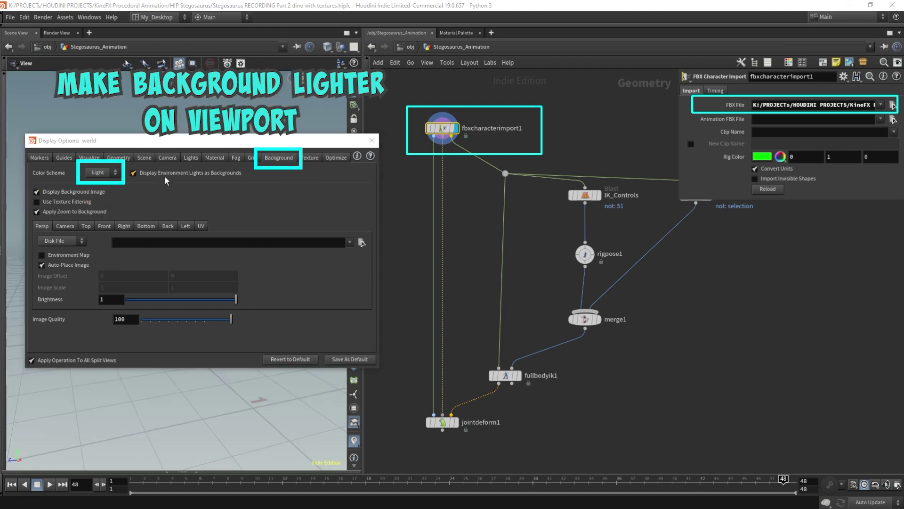
pyautogui.click(372, 140)
pyautogui.moveTo(457, 425)
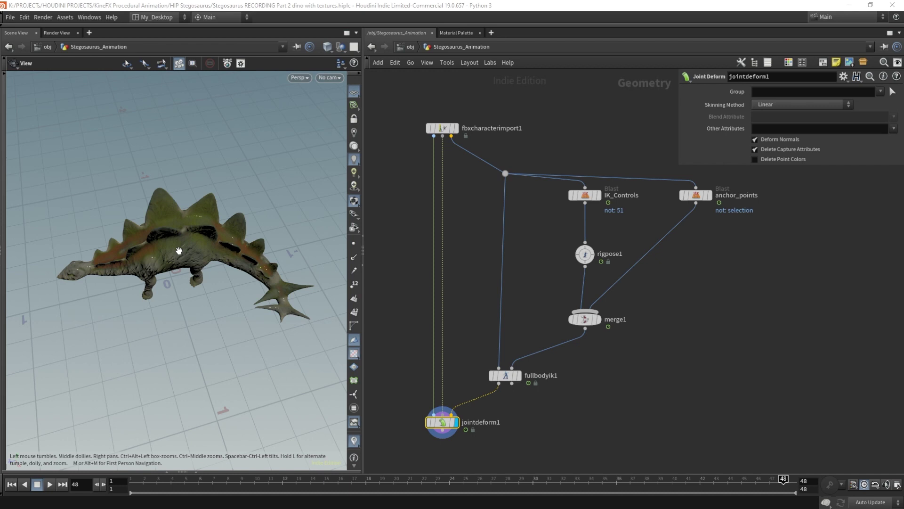
pyautogui.moveTo(179, 251); pyautogui.dragTo(195, 203)
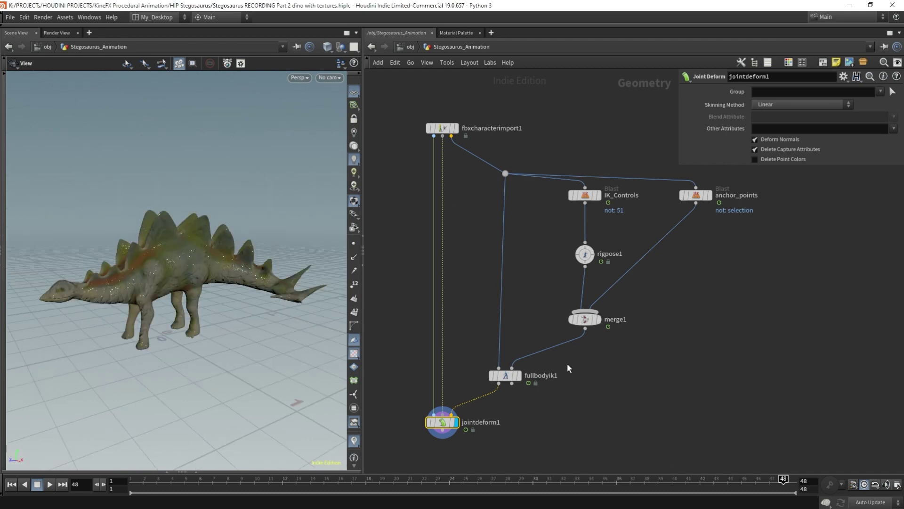
# - Move jointdeform1 lower and add a Blast fed by fullbodyik1, with Delete Non Selected enabled and Group Type set to Points
pyautogui.scroll(-2, 561, 354)
pyautogui.moveTo(636, 381); pyautogui.dragTo(591, 305, button='middle')
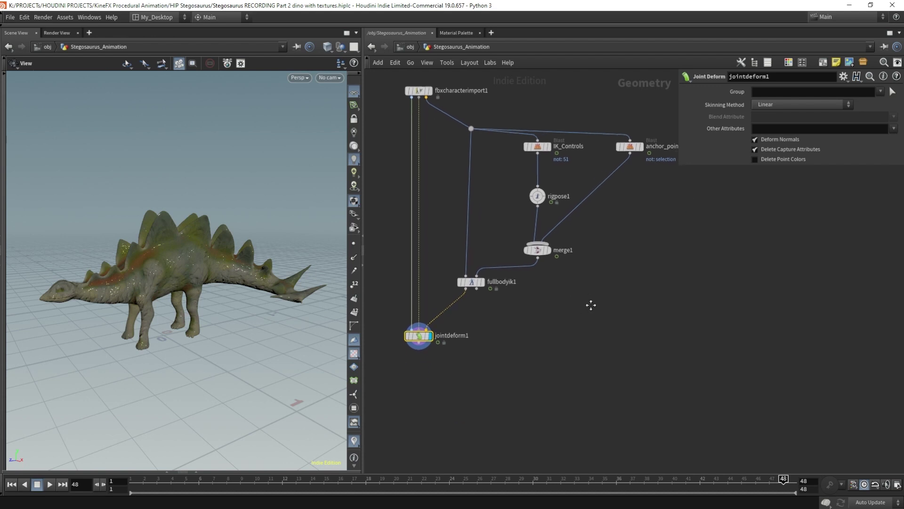
pyautogui.moveTo(419, 338); pyautogui.dragTo(423, 461)
pyautogui.scroll(-1, 499, 309)
pyautogui.press('Tab')
pyautogui.write('bla')
pyautogui.press('Return')
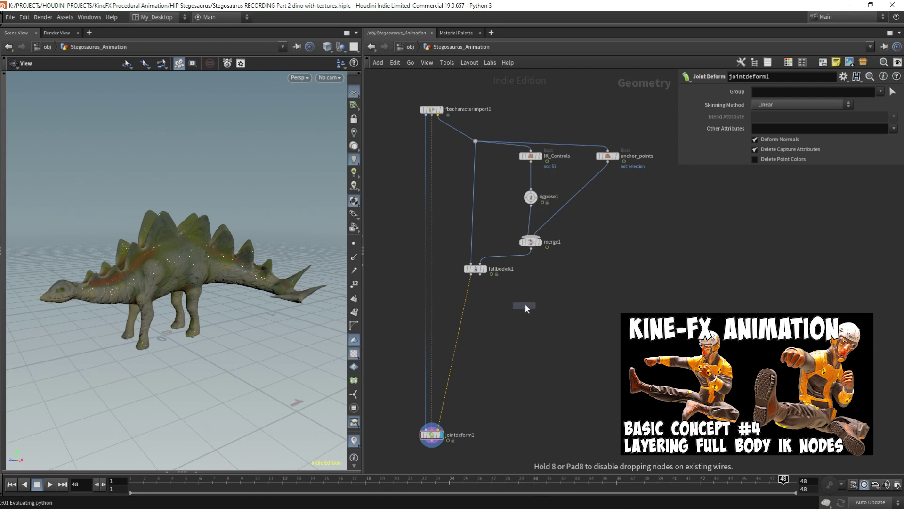
pyautogui.click(530, 309)
pyautogui.click(768, 126)
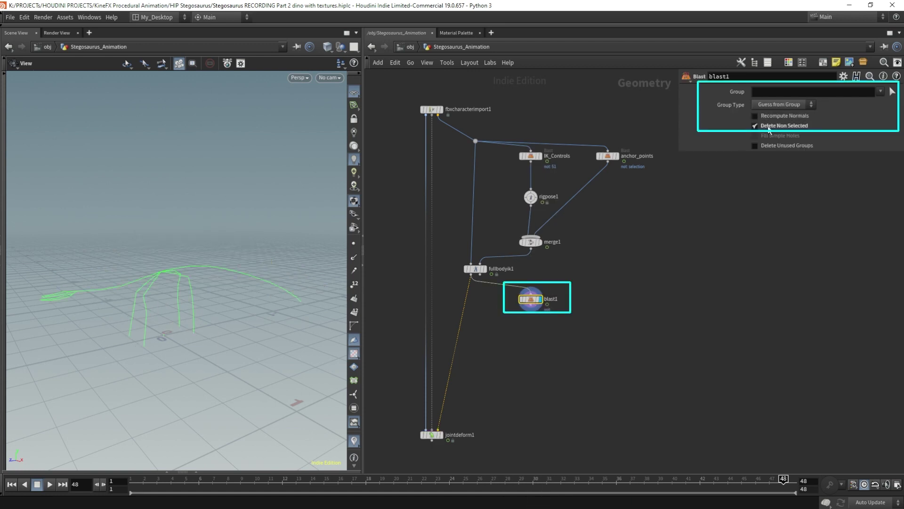
pyautogui.click(779, 104)
pyautogui.click(780, 154)
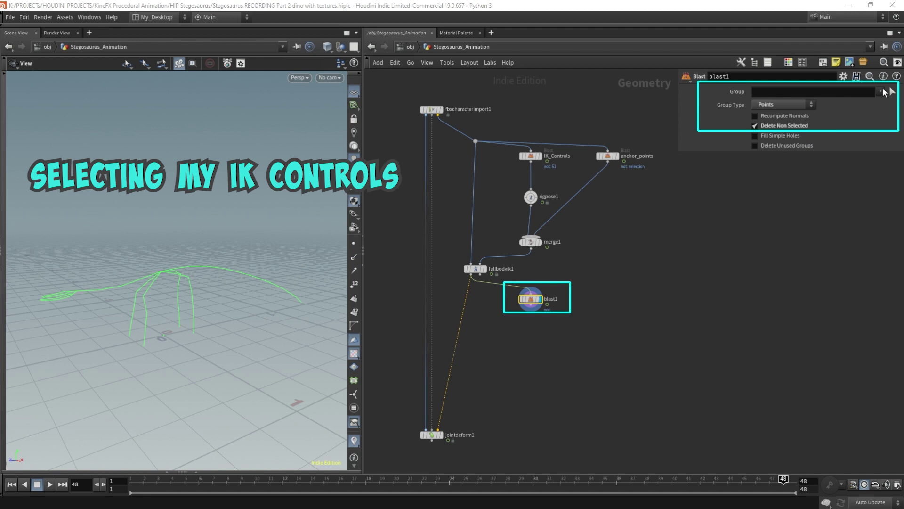
# - Pick the right front foot joint, point 24, as the group of blast1
pyautogui.click(892, 92)
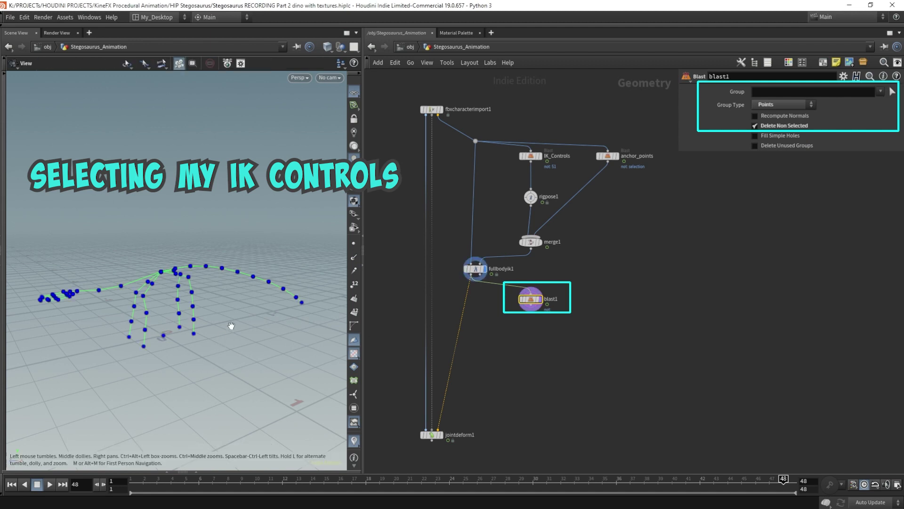
pyautogui.scroll(3, 230, 324)
pyautogui.keyDown('alt'); pyautogui.moveTo(178, 331); pyautogui.dragTo(147, 353); pyautogui.keyUp('alt')
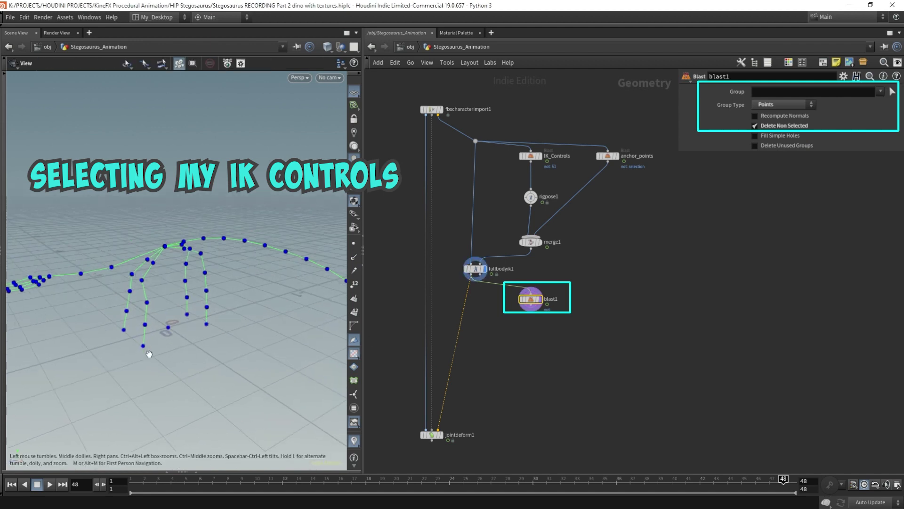
pyautogui.click(124, 329)
pyautogui.press('Return')
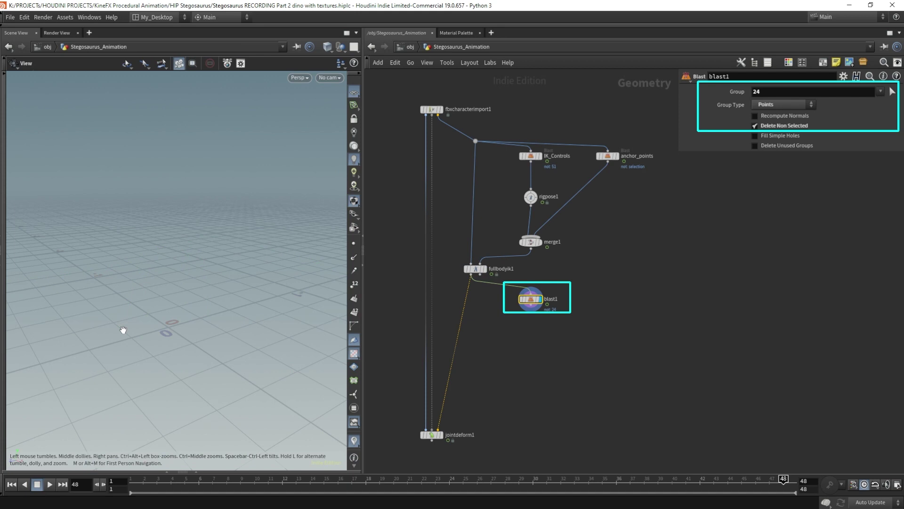
# - Add a second Full Body IK wired from fullbodyik1 and blast1 into jointdeform1's animated pose input, and display jointdeform1
pyautogui.press('Tab')
pyautogui.press('Escape')
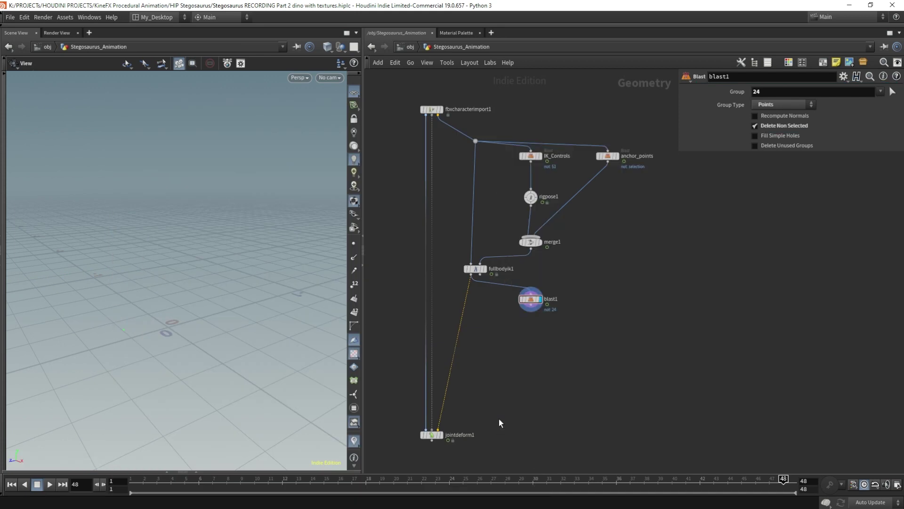
pyautogui.click(475, 402)
pyautogui.click(472, 408)
pyautogui.click(438, 429)
pyautogui.click(480, 397)
pyautogui.click(531, 305)
pyautogui.click(442, 435)
# - Insert a Rig Pose node between blast1 and fullbodyik2
pyautogui.press('Tab')
pyautogui.write('rig pose')
pyautogui.press('Return')
pyautogui.click(534, 347)
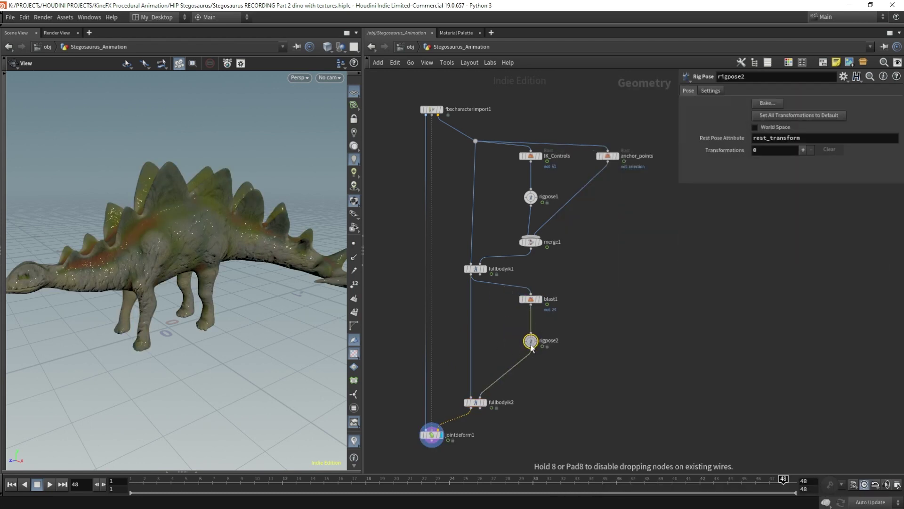
# - Activate rigpose2's pose handles, pick the Leg_Front_R_2 joint and try moving it to pose the foot
pyautogui.press('Return')
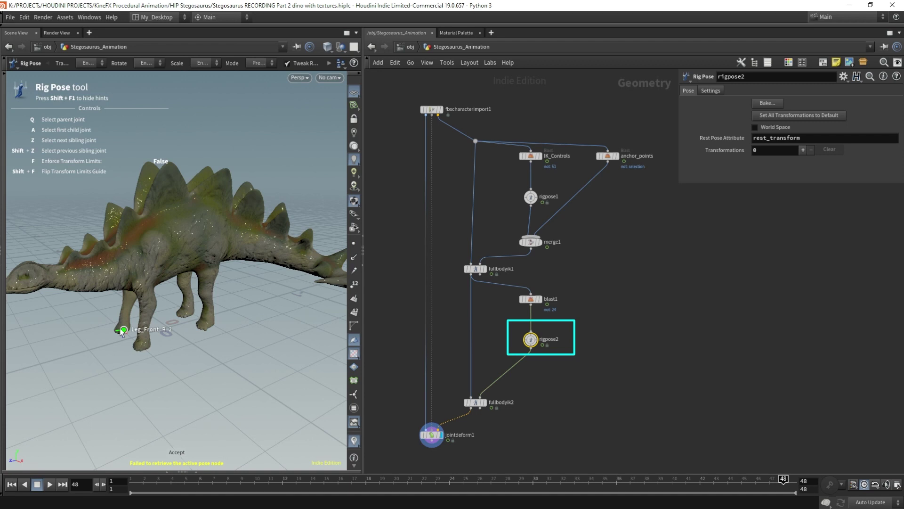
pyautogui.click(125, 330)
pyautogui.moveTo(68, 384); pyautogui.dragTo(52, 375)
pyautogui.moveTo(52, 374)
pyautogui.mouseDown(button='middle')
pyautogui.moveTo(74, 356)
pyautogui.moveTo(66, 377)
pyautogui.mouseUp(button='middle')
pyautogui.press('r')
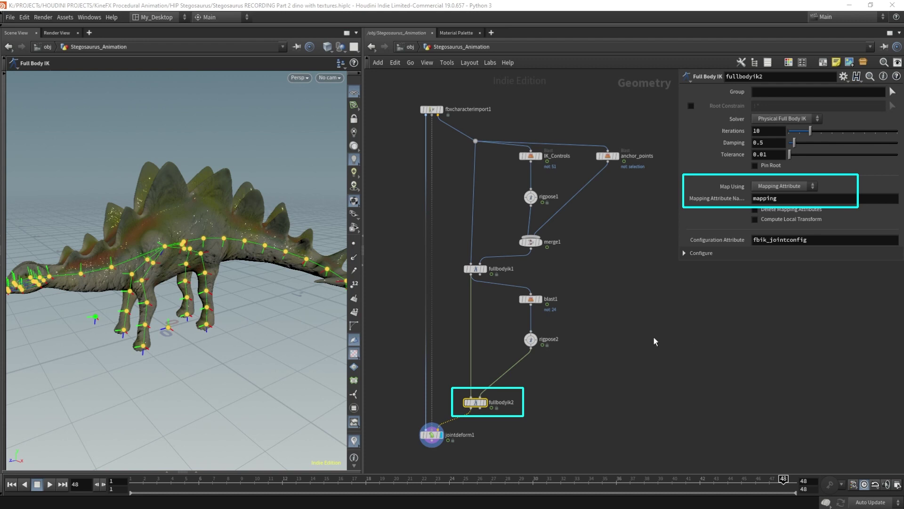
# - Set fullbodyik2's Map Using to Match By Attribute and test Leg_Front_R_2 by moving it to about 0, 0.089, 0.131
pyautogui.click(784, 186)
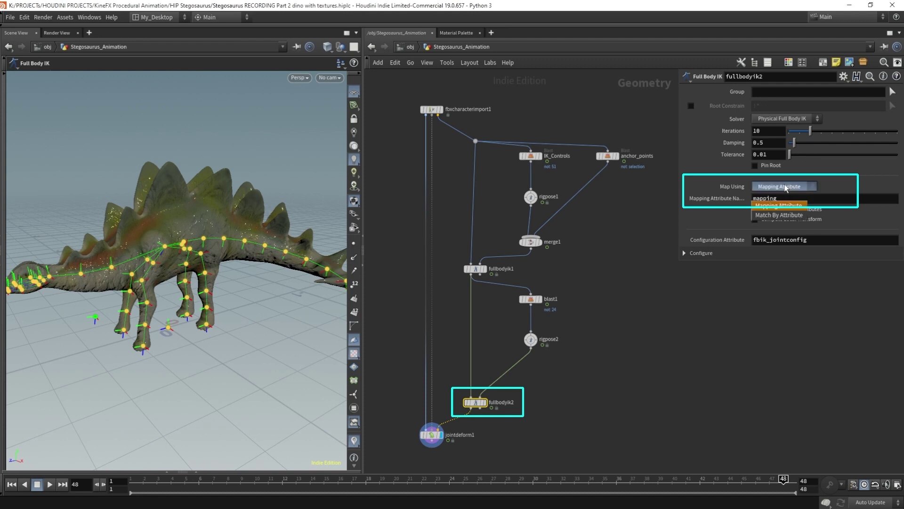
pyautogui.click(779, 215)
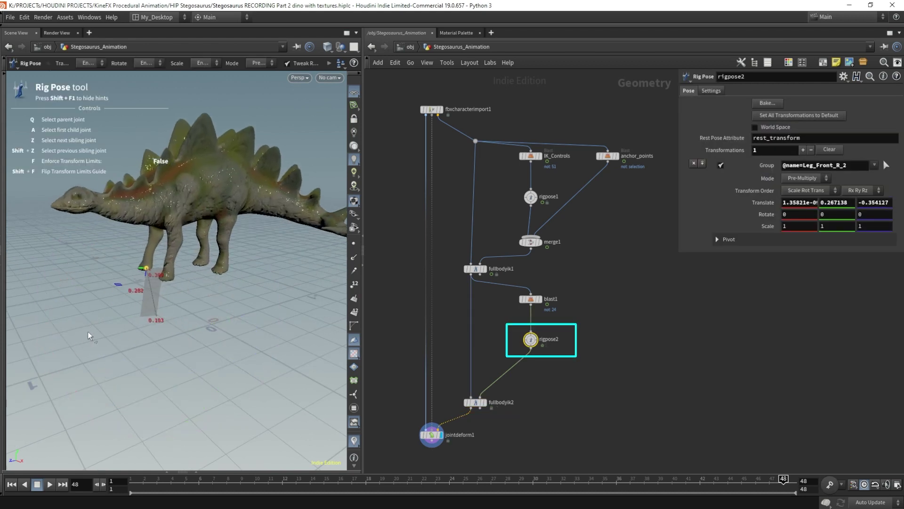
pyautogui.moveTo(88, 331); pyautogui.dragTo(131, 345)
pyautogui.moveTo(132, 345); pyautogui.dragTo(106, 404, button='middle')
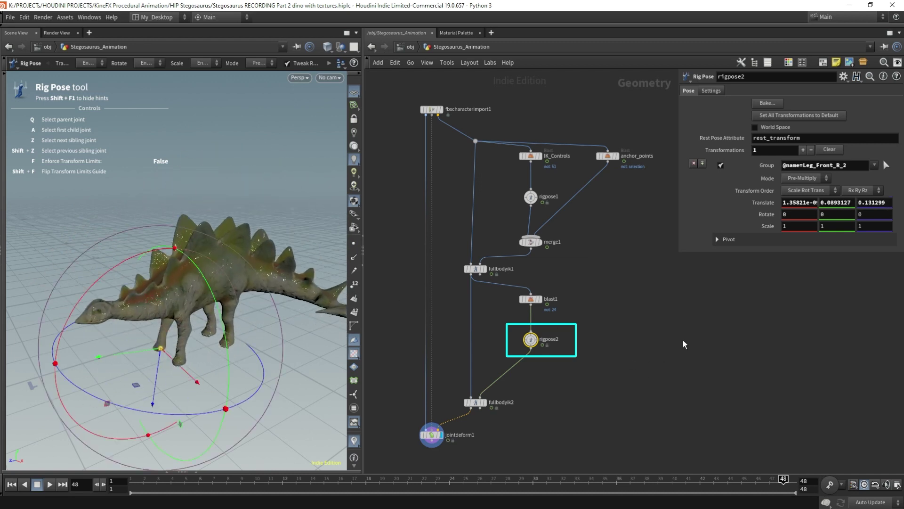
# - Duplicate blast1 as another branch from fullbodyik1 and set the copy's group to points 35 and 41
pyautogui.click(620, 300)
pyautogui.keyDown('alt'); pyautogui.moveTo(531, 299); pyautogui.dragTo(602, 301); pyautogui.keyUp('alt')
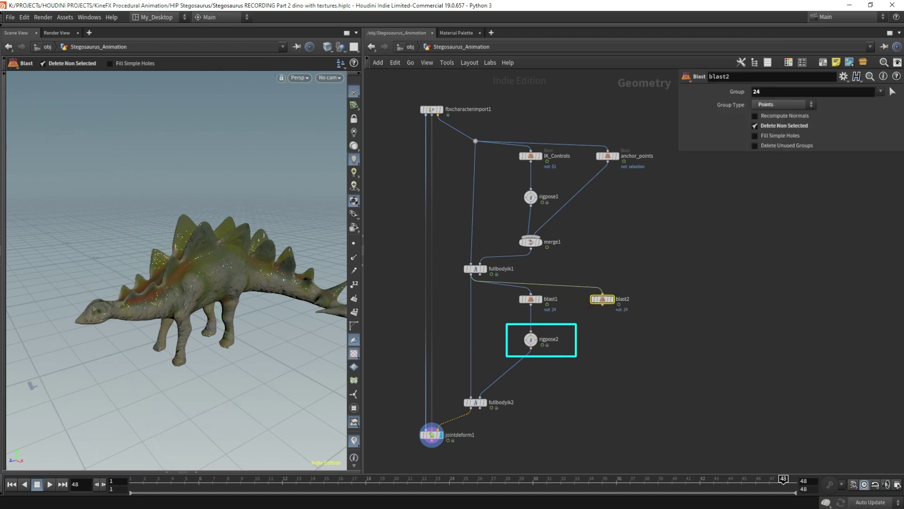
pyautogui.click(892, 92)
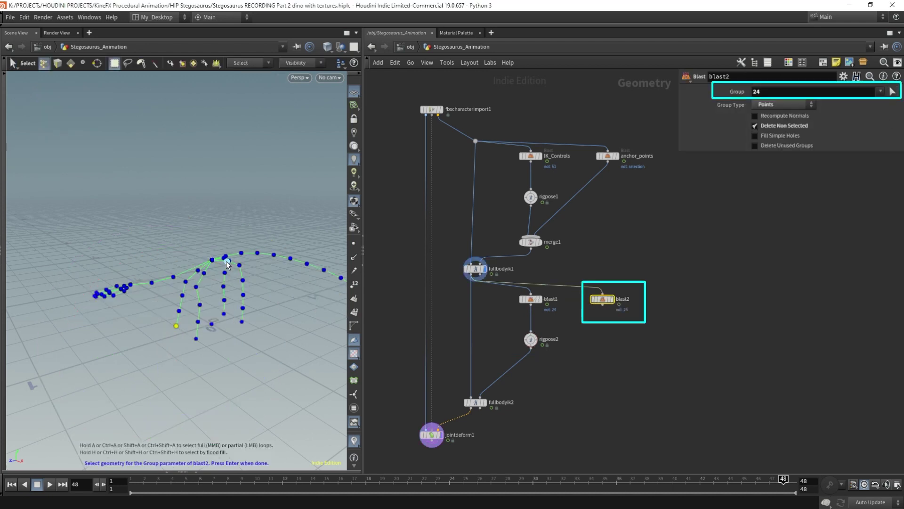
pyautogui.keyDown('alt'); pyautogui.moveTo(229, 322); pyautogui.dragTo(264, 332); pyautogui.keyUp('alt')
pyautogui.press('Return')
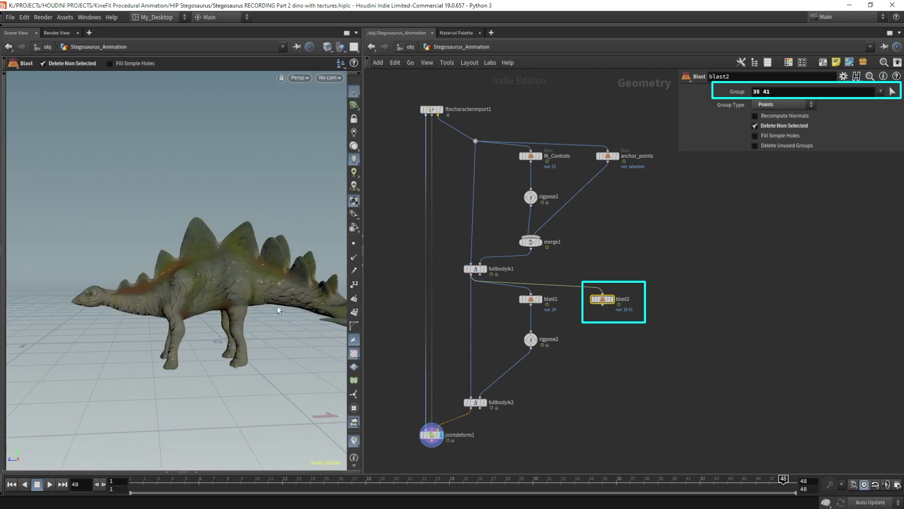
# - Merge rigpose2 and blast2 with a new Merge node feeding fullbodyik2's second input
pyautogui.keyDown('shift'); pyautogui.click(531, 339); pyautogui.keyUp('shift')
pyautogui.click(602, 305)
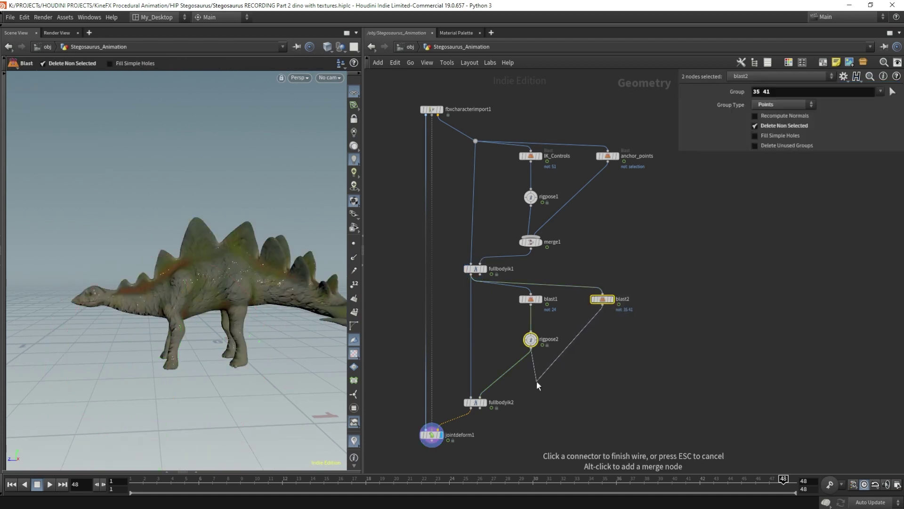
pyautogui.keyDown('alt'); pyautogui.click(525, 376); pyautogui.keyUp('alt')
pyautogui.click(492, 402)
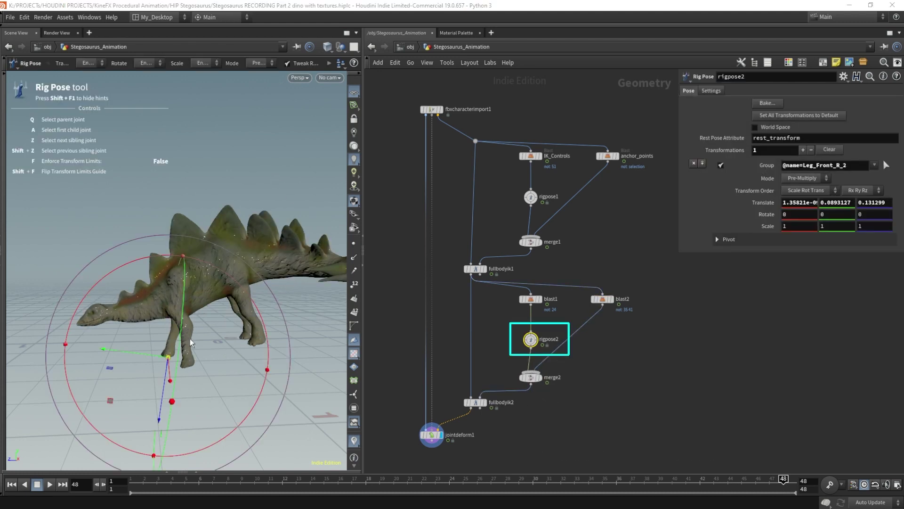
# - Test how the front legs follow by moving rigpose2's Leg_Front_R_2 joint to about 0, 0.057, -0.100
pyautogui.moveTo(111, 401); pyautogui.dragTo(120, 350)
pyautogui.keyDown('alt'); pyautogui.moveTo(137, 285); pyautogui.dragTo(186, 301); pyautogui.keyUp('alt')
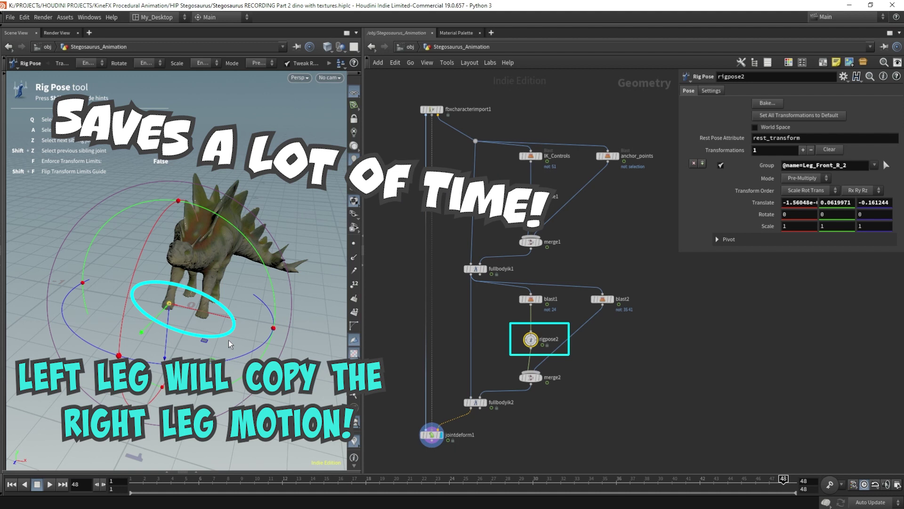
pyautogui.keyDown('alt'); pyautogui.moveTo(228, 340); pyautogui.dragTo(151, 332); pyautogui.keyUp('alt')
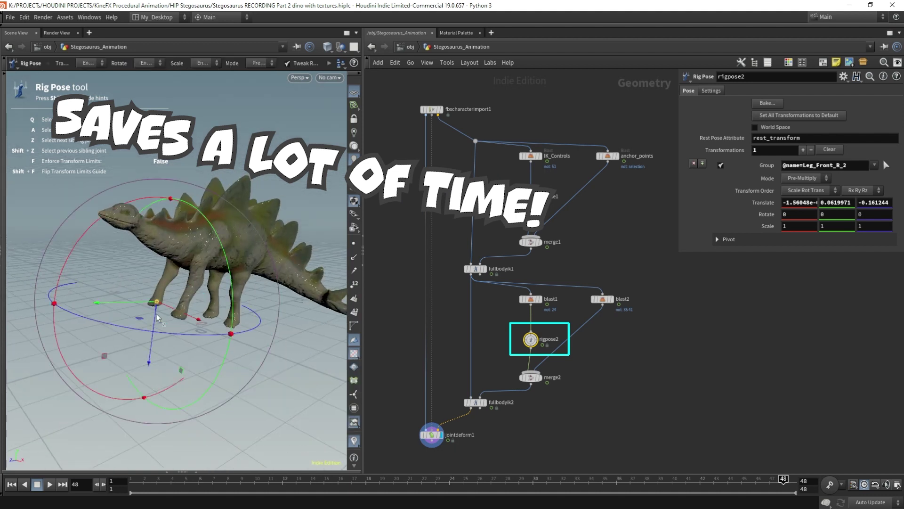
pyautogui.moveTo(104, 356)
pyautogui.mouseDown()
pyautogui.moveTo(89, 313)
pyautogui.moveTo(136, 332)
pyautogui.moveTo(121, 337)
pyautogui.moveTo(105, 369)
pyautogui.mouseUp()
# - Rename blast1 to right_leg and swap its branch, including rigpose2, with blast2 in the network layout
pyautogui.click(550, 300)
pyautogui.doubleClick(551, 299)
pyautogui.write('right_leg')
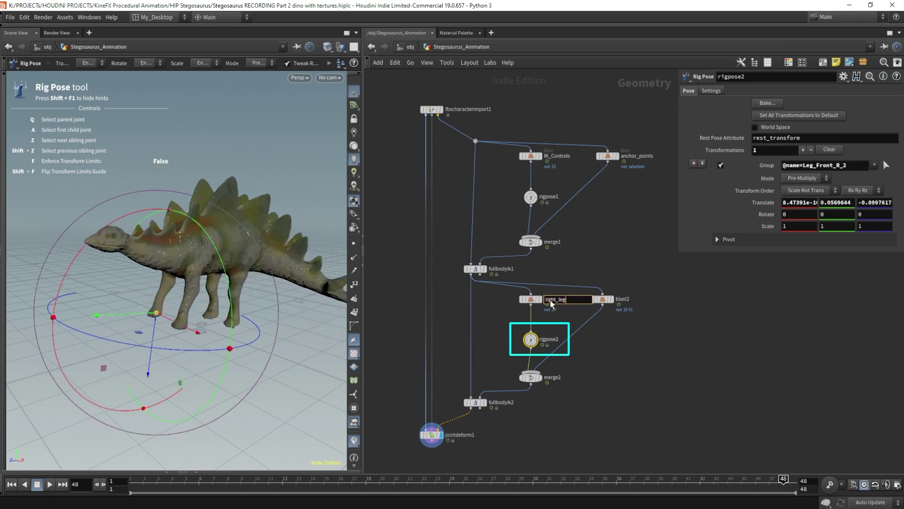
pyautogui.press('Return')
pyautogui.moveTo(603, 300); pyautogui.dragTo(499, 306)
pyautogui.moveTo(577, 285); pyautogui.dragTo(516, 355)
pyautogui.moveTo(531, 300); pyautogui.dragTo(619, 300)
pyautogui.moveTo(499, 306); pyautogui.dragTo(531, 301)
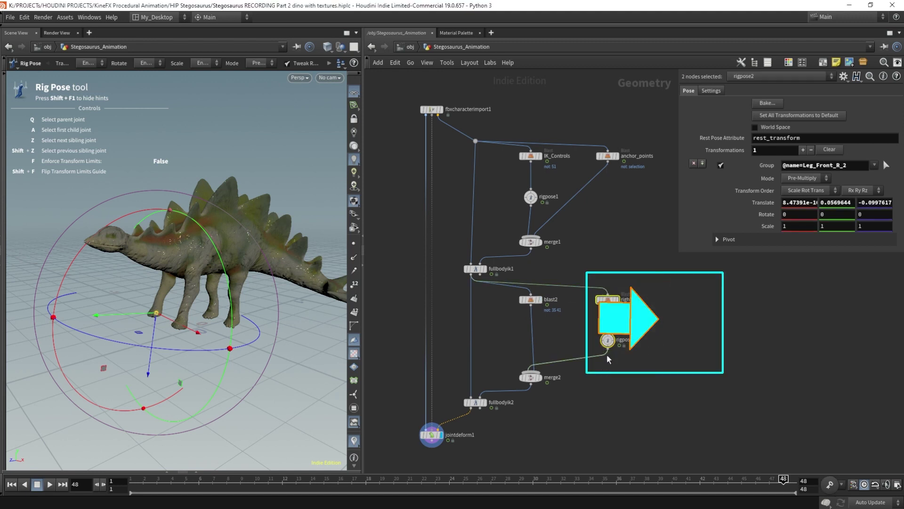
# - Duplicate right_leg and rigpose2 as another branch from fullbodyik1 and set the copied Blast's group to point 29
pyautogui.keyDown('alt'); pyautogui.moveTo(607, 299); pyautogui.dragTo(666, 298); pyautogui.keyUp('alt')
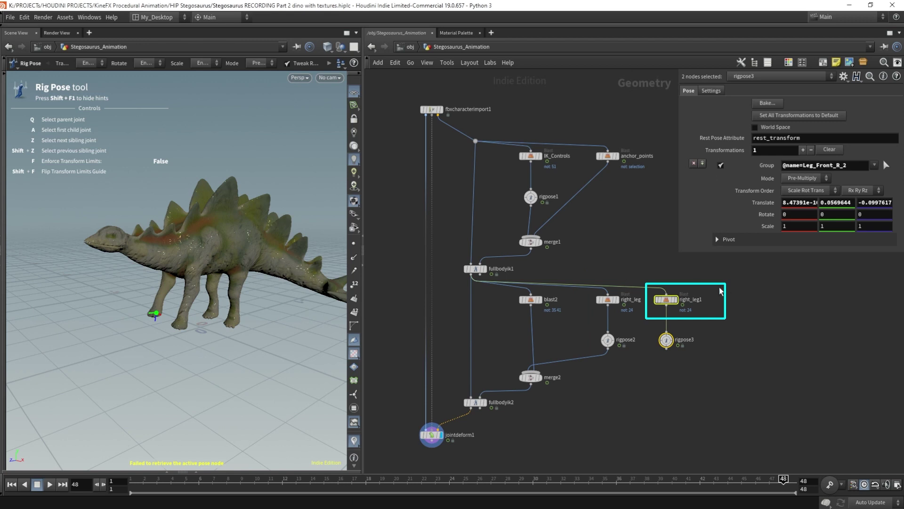
pyautogui.click(666, 300)
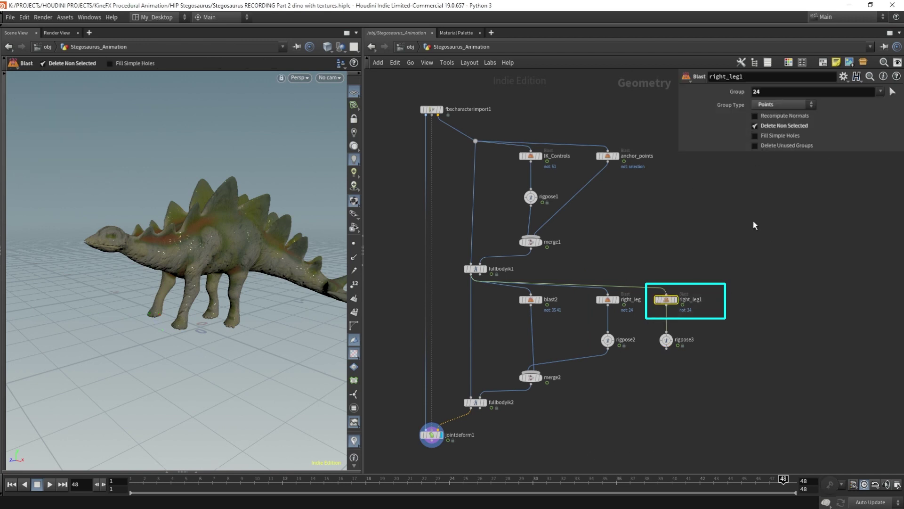
pyautogui.click(892, 91)
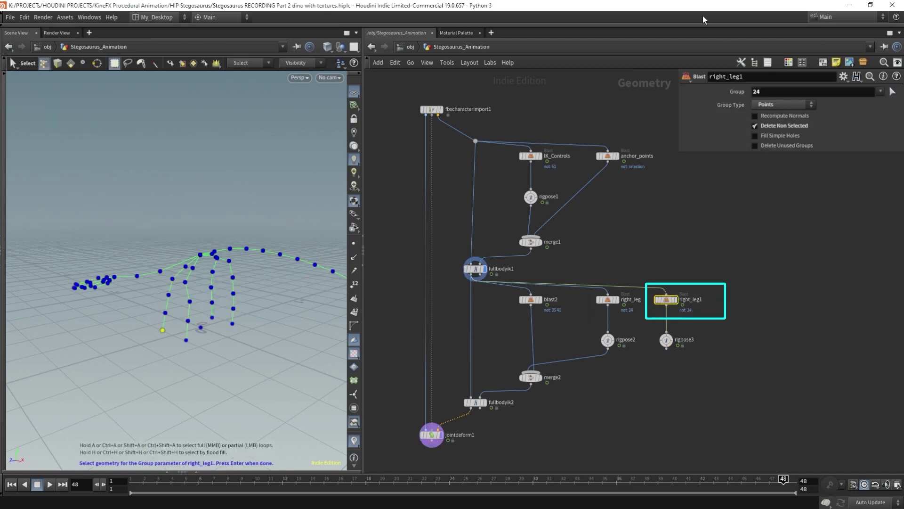
pyautogui.click(187, 340)
pyautogui.press('Return')
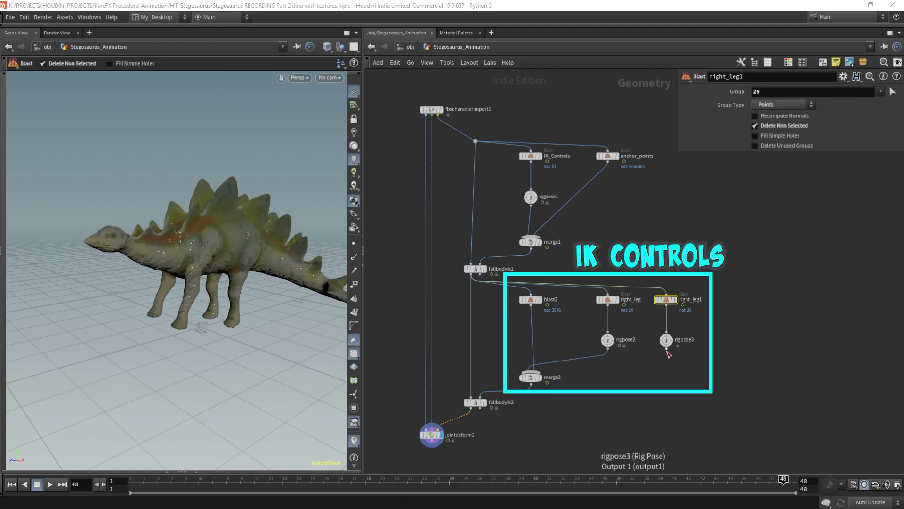
# - Connect rigpose3 to merge2 and rename the copied Blast node left_leg
pyautogui.moveTo(667, 349); pyautogui.dragTo(548, 386)
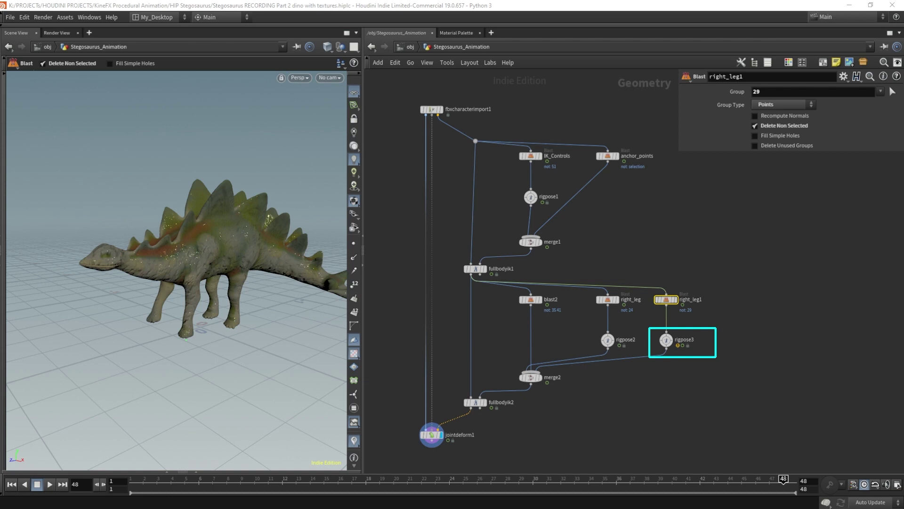
pyautogui.doubleClick(683, 300)
pyautogui.write('left_leg')
pyautogui.press('Return')
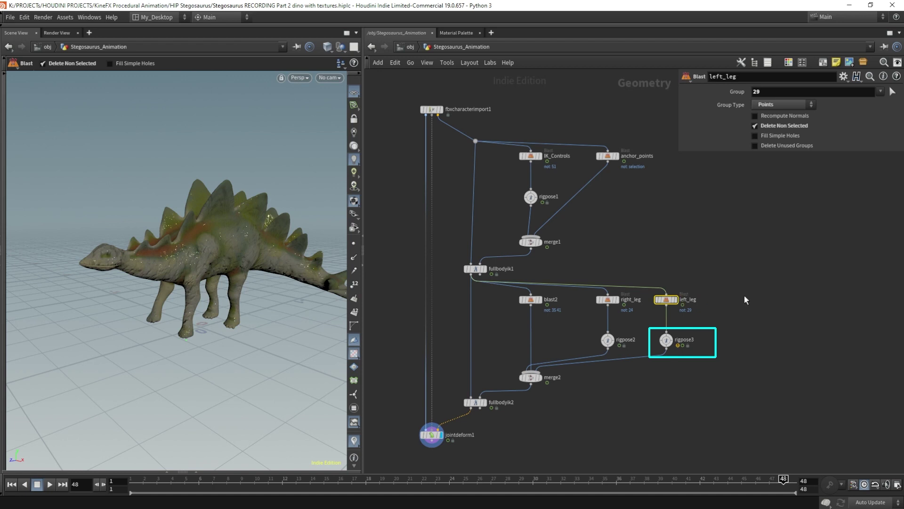
# - Clear rigpose3's copied transformations and pick the Leg_Front_L_2 joint for posing
pyautogui.click(666, 340)
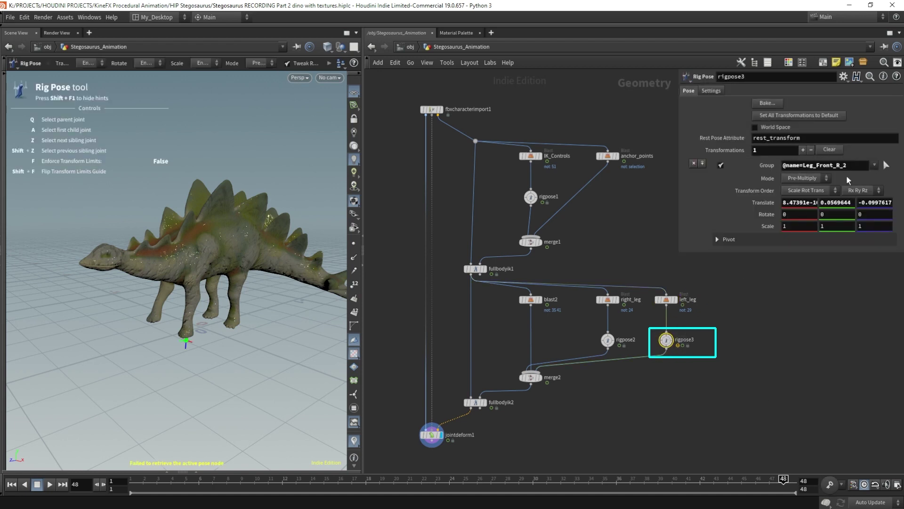
pyautogui.click(826, 150)
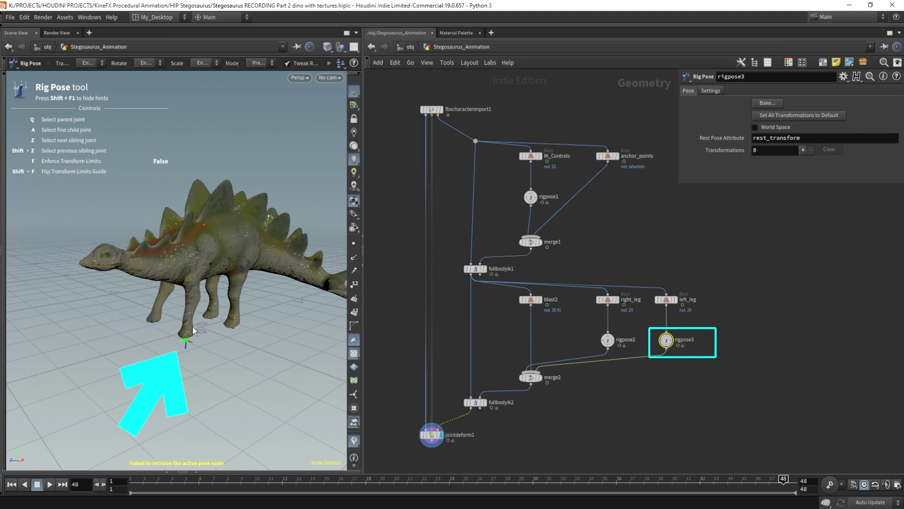
pyautogui.click(185, 340)
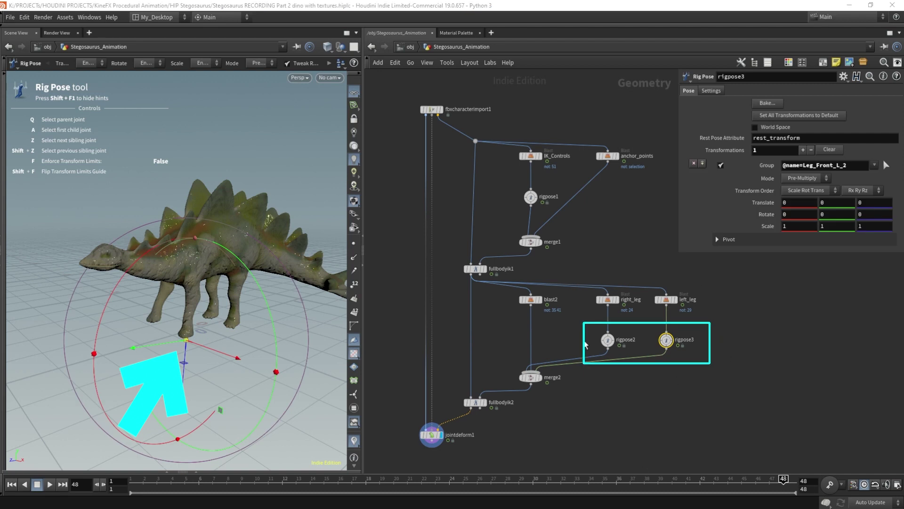
# - Copy rigpose2's Translate parameter and paste it as relative references into rigpose3's Translate
pyautogui.click(608, 340)
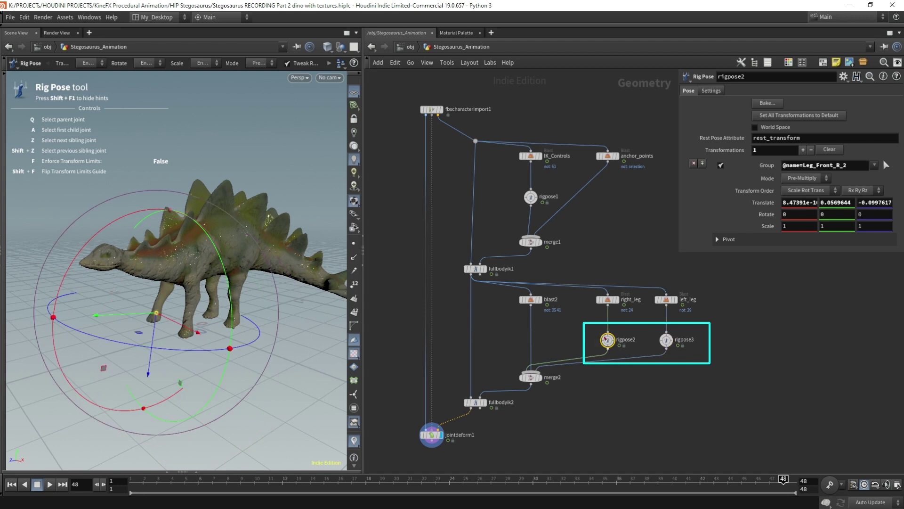
pyautogui.rightClick(761, 202)
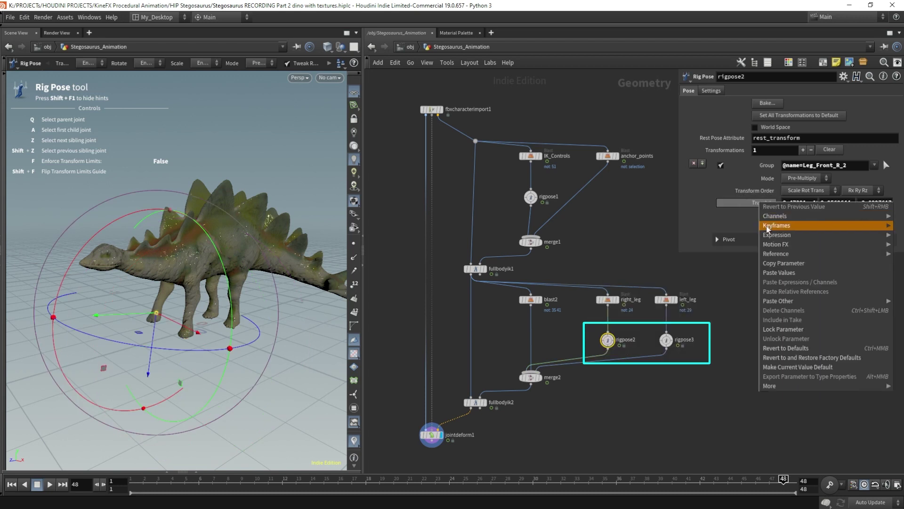
pyautogui.click(780, 262)
pyautogui.moveTo(648, 367); pyautogui.dragTo(703, 334)
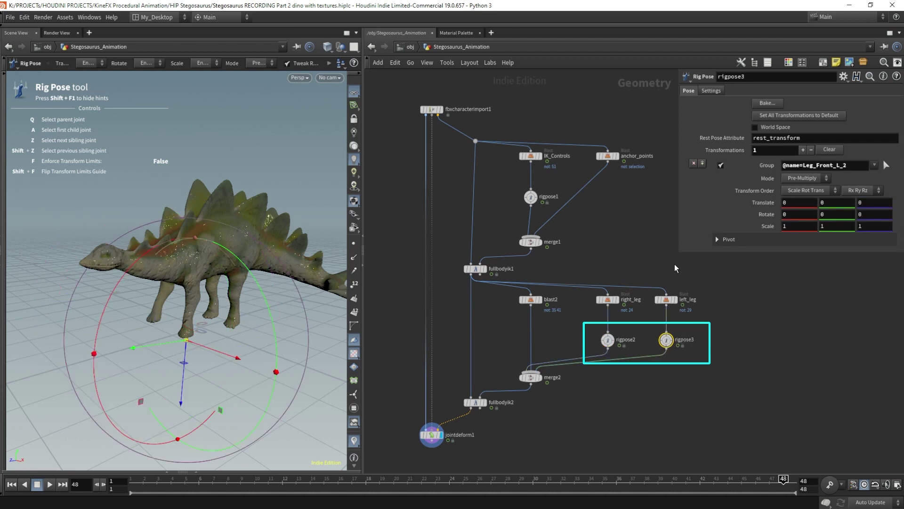
pyautogui.rightClick(758, 201)
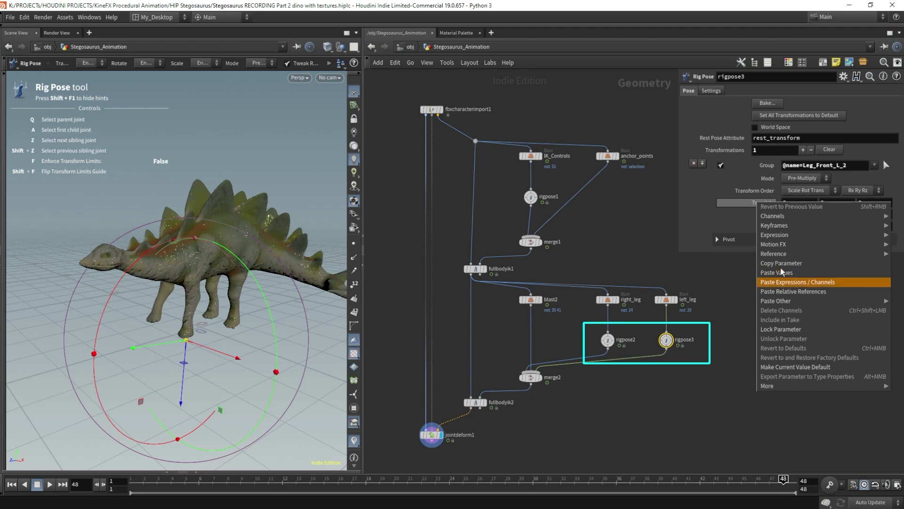
pyautogui.click(780, 288)
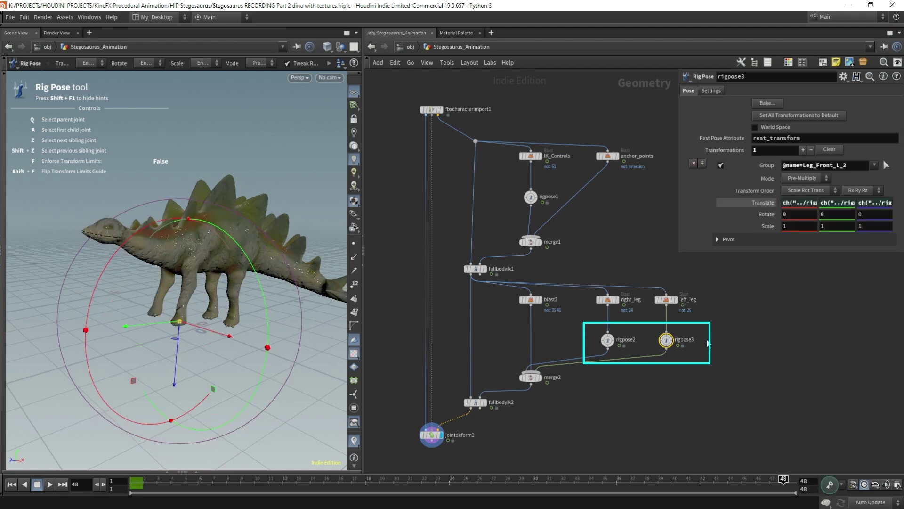
# - Copy rigpose2's Rotate parameter and paste it as relative references into rigpose3's Rotate
pyautogui.click(608, 339)
pyautogui.rightClick(765, 214)
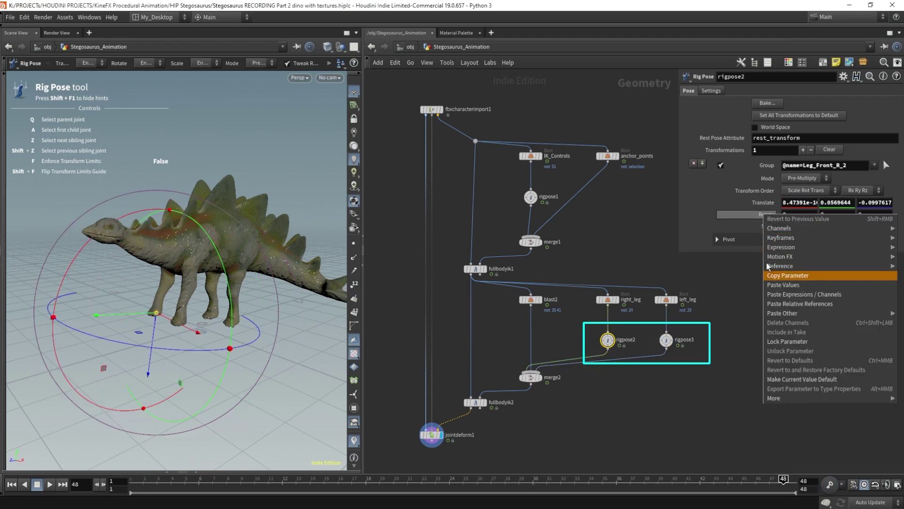
pyautogui.click(769, 274)
pyautogui.moveTo(652, 370); pyautogui.dragTo(710, 325)
pyautogui.rightClick(767, 215)
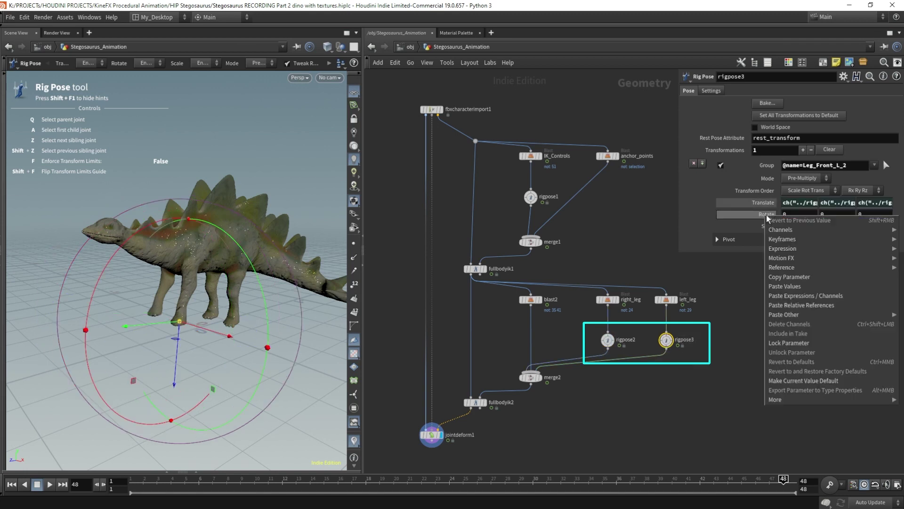
pyautogui.click(785, 305)
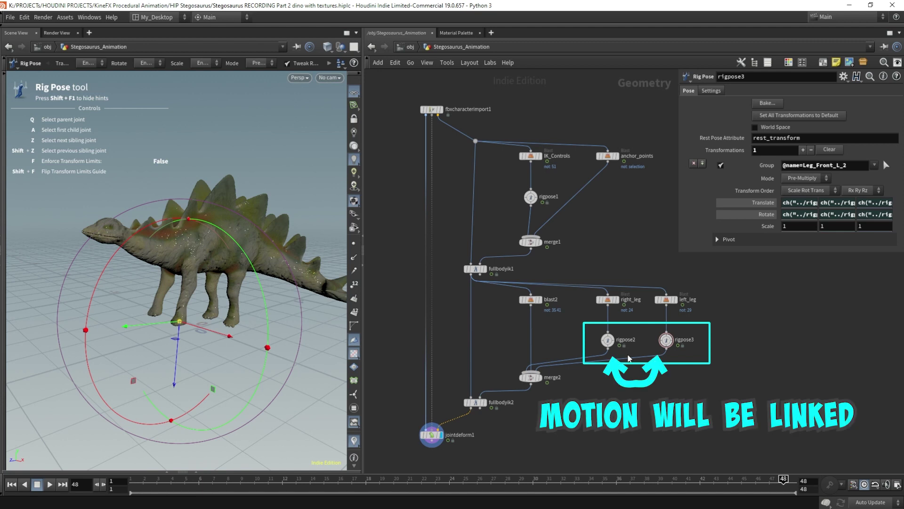
# - Test the linked leg motion by moving rigpose2's Leg_Front_R_2 joint to about 0, 0.018, -0.205
pyautogui.click(607, 340)
pyautogui.moveTo(104, 368)
pyautogui.mouseDown()
pyautogui.moveTo(76, 366)
pyautogui.moveTo(113, 334)
pyautogui.moveTo(60, 351)
pyautogui.moveTo(103, 353)
pyautogui.moveTo(81, 312)
pyautogui.moveTo(52, 374)
pyautogui.moveTo(100, 374)
pyautogui.mouseUp()
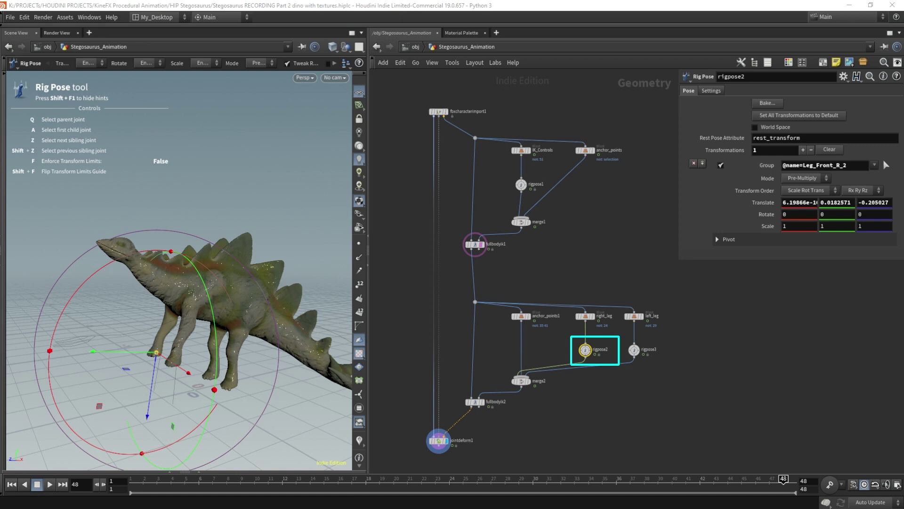
# - Go to frame 1, clear rigpose2's transformations and pick the Leg_Front_R_2 joint again at its rest position
pyautogui.click(126, 483)
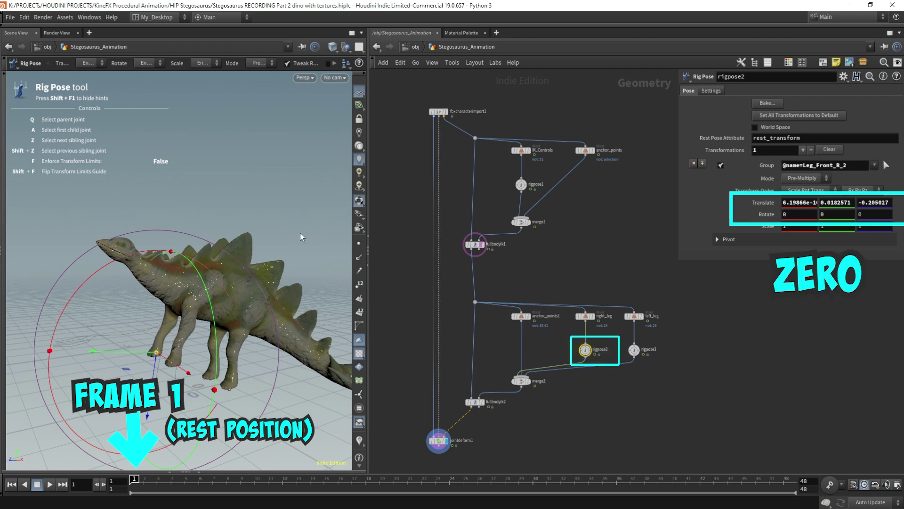
pyautogui.moveTo(126, 369); pyautogui.dragTo(178, 349)
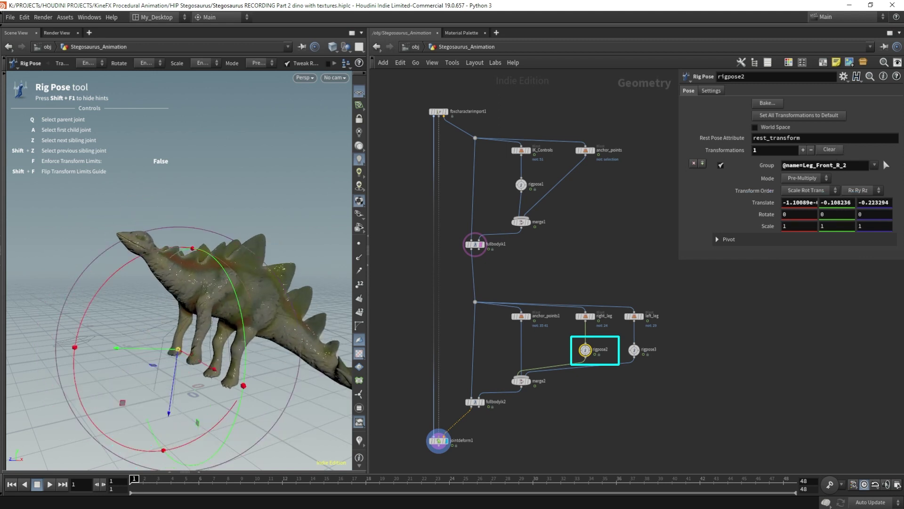
pyautogui.click(837, 157)
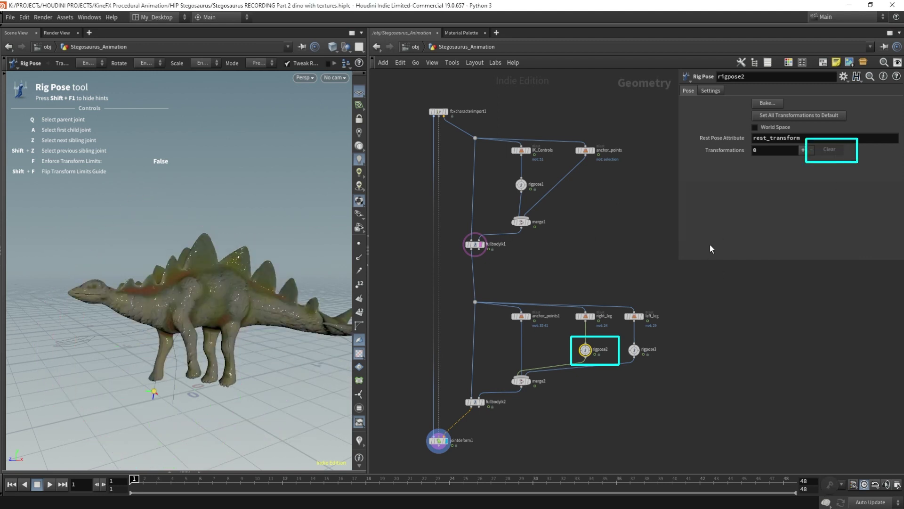
pyautogui.click(155, 392)
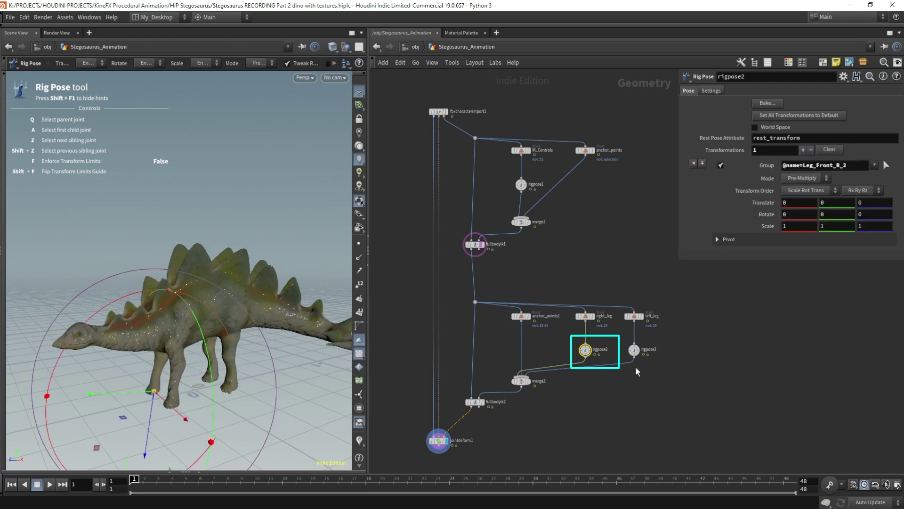
pyautogui.moveTo(683, 378); pyautogui.dragTo(621, 344)
pyautogui.moveTo(657, 372); pyautogui.dragTo(626, 341)
pyautogui.press('Escape')
# - Keyframe rigpose2's Translate and Rotate at 0 on frame 1
pyautogui.keyDown('alt'); pyautogui.moveTo(237, 333); pyautogui.dragTo(221, 297); pyautogui.keyUp('alt')
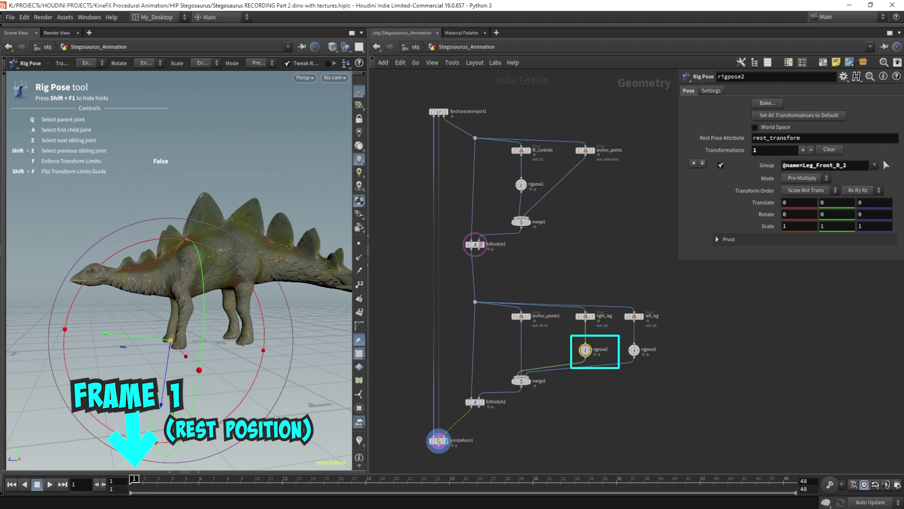
pyautogui.keyDown('alt'); pyautogui.click(769, 206); pyautogui.keyUp('alt')
pyautogui.keyDown('alt'); pyautogui.click(768, 218); pyautogui.keyUp('alt')
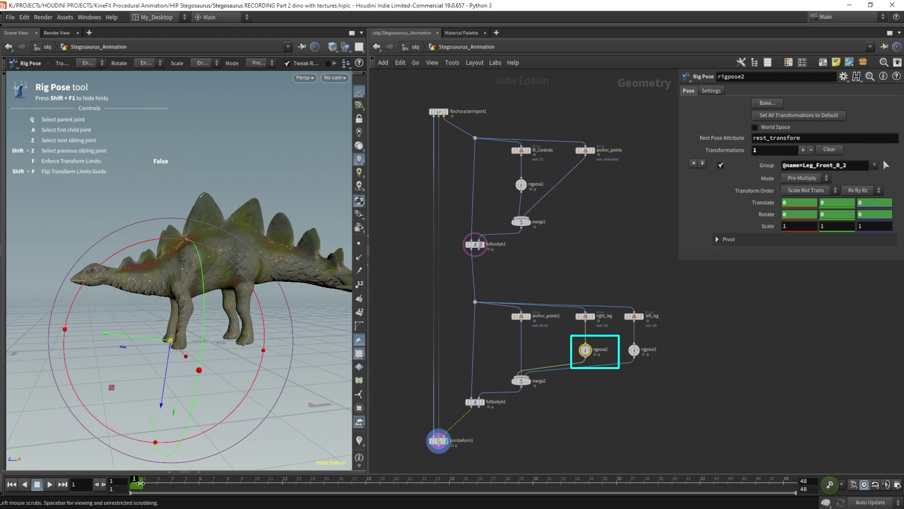
# - At frame 24, move Leg_Front_R_2 to about 0, 0.046, -0.256 and keyframe rigpose2's Translate and Rotate
pyautogui.moveTo(140, 483); pyautogui.dragTo(459, 485)
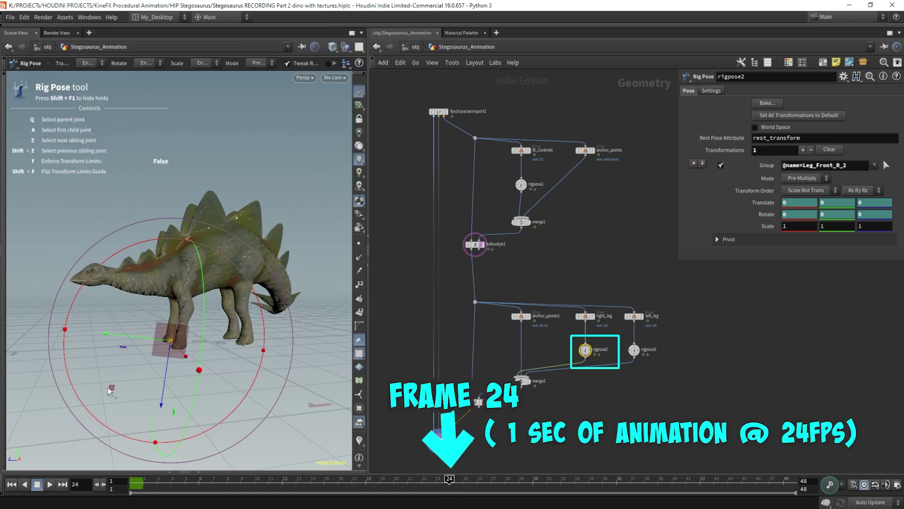
pyautogui.moveTo(113, 390); pyautogui.dragTo(112, 338)
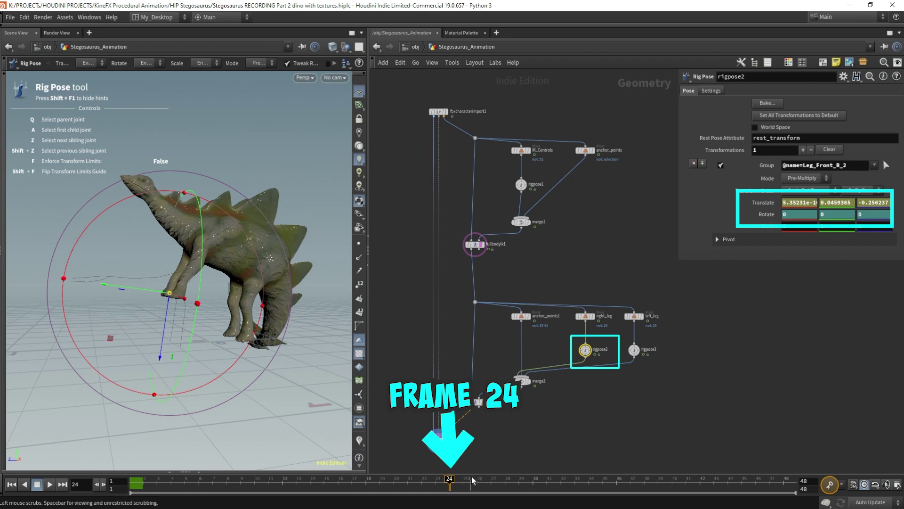
pyautogui.keyDown('alt'); pyautogui.click(768, 204); pyautogui.keyUp('alt')
pyautogui.keyDown('alt'); pyautogui.click(770, 215); pyautogui.keyUp('alt')
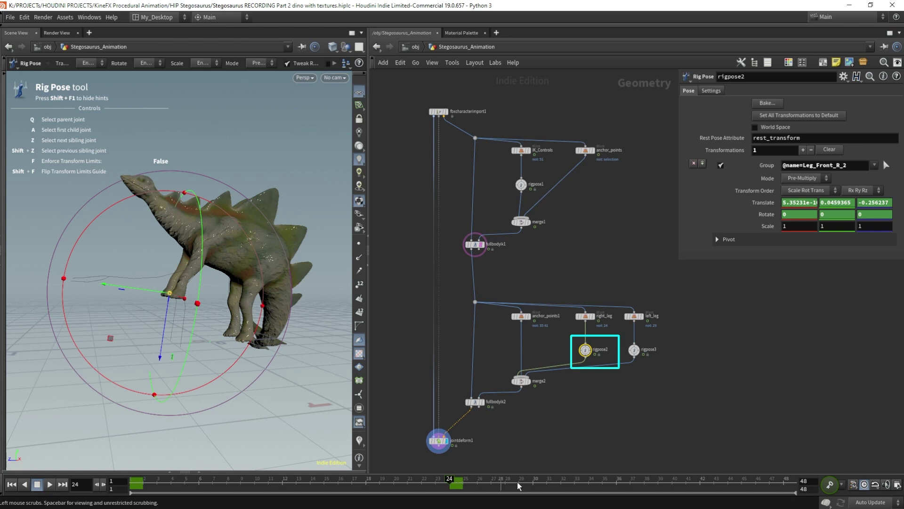
# - At frame 36, reset rigpose2's Translate to 0, keyframe its Translate and Rotate, and play the animation
pyautogui.click(618, 484)
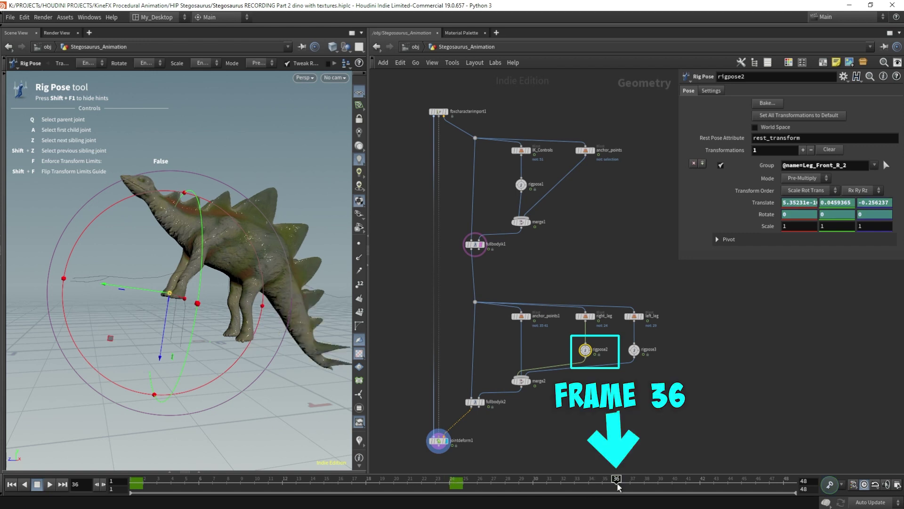
pyautogui.keyDown('ctrl'); pyautogui.middleClick(760, 202); pyautogui.keyUp('ctrl')
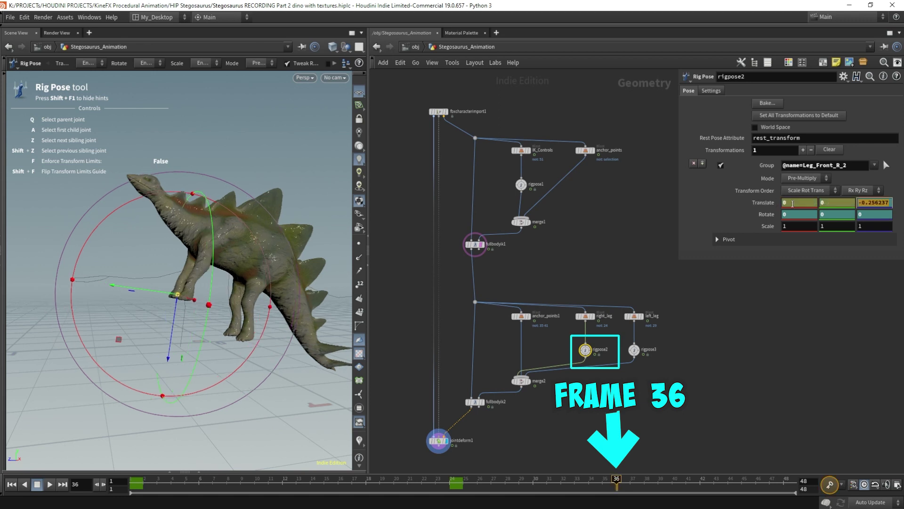
pyautogui.keyDown('alt'); pyautogui.click(763, 203); pyautogui.keyUp('alt')
pyautogui.keyDown('alt'); pyautogui.click(766, 214); pyautogui.keyUp('alt')
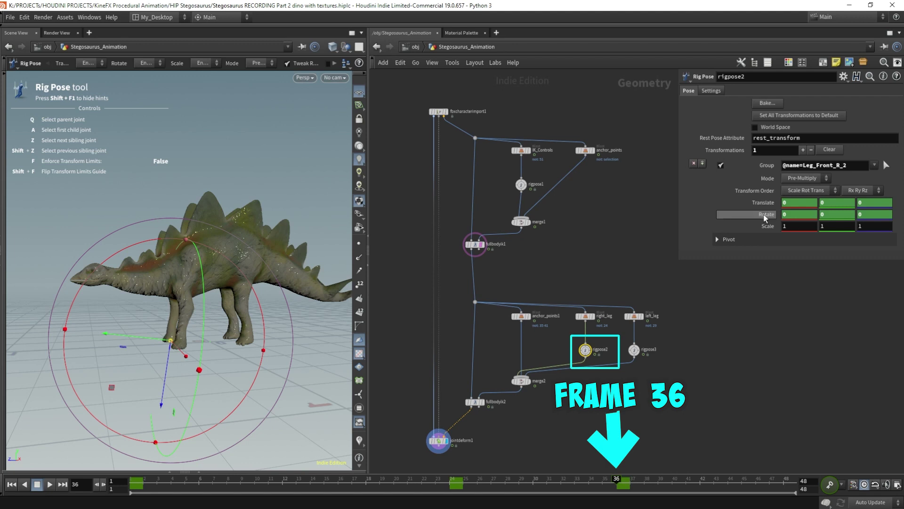
pyautogui.press('Up')
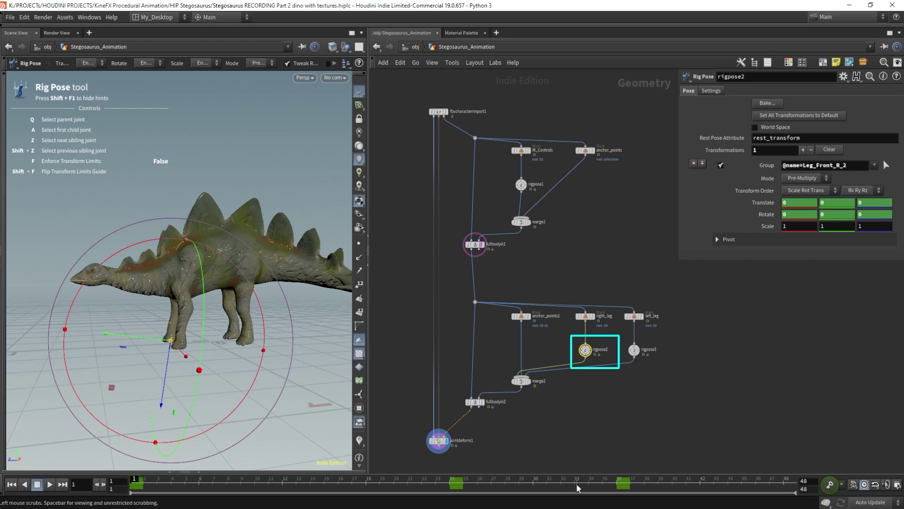
# - At frame 33, create an overshoot by moving Leg_Front_R_2 to about 0, 0.003, 0.007 and keyframe rigpose2's Translate and Rotate
pyautogui.click(614, 481)
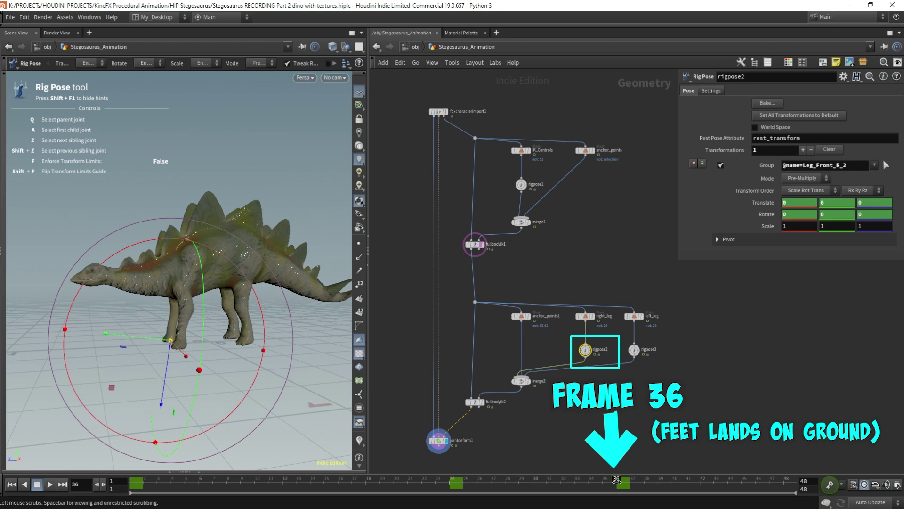
pyautogui.moveTo(616, 480)
pyautogui.mouseDown()
pyautogui.moveTo(506, 489)
pyautogui.moveTo(623, 489)
pyautogui.mouseUp()
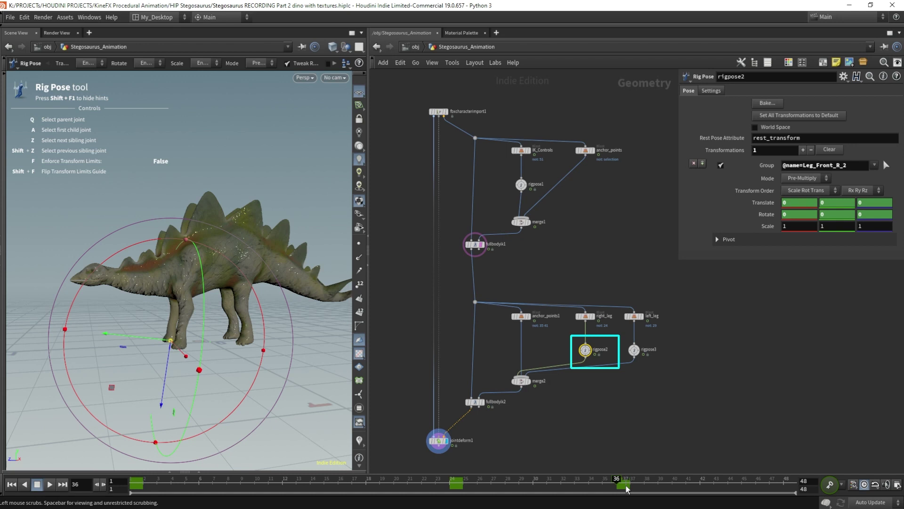
pyautogui.press('Left')
pyautogui.press('Left')
pyautogui.press('Left')
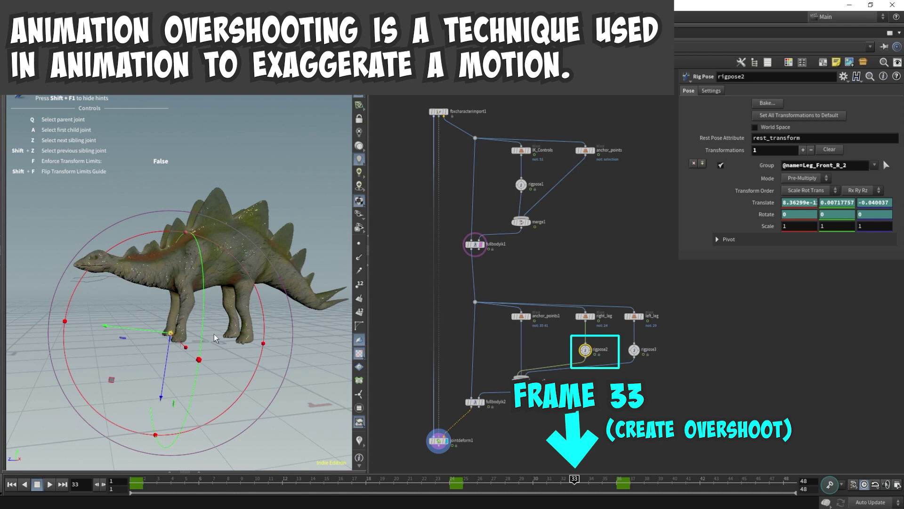
pyautogui.moveTo(110, 379); pyautogui.dragTo(109, 389)
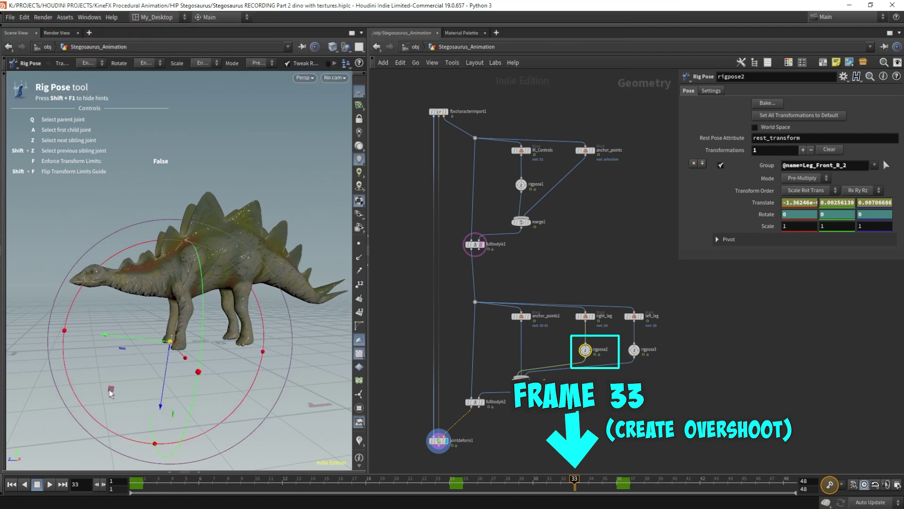
pyautogui.keyDown('alt'); pyautogui.click(768, 205); pyautogui.keyUp('alt')
pyautogui.keyDown('alt'); pyautogui.click(764, 214); pyautogui.keyUp('alt')
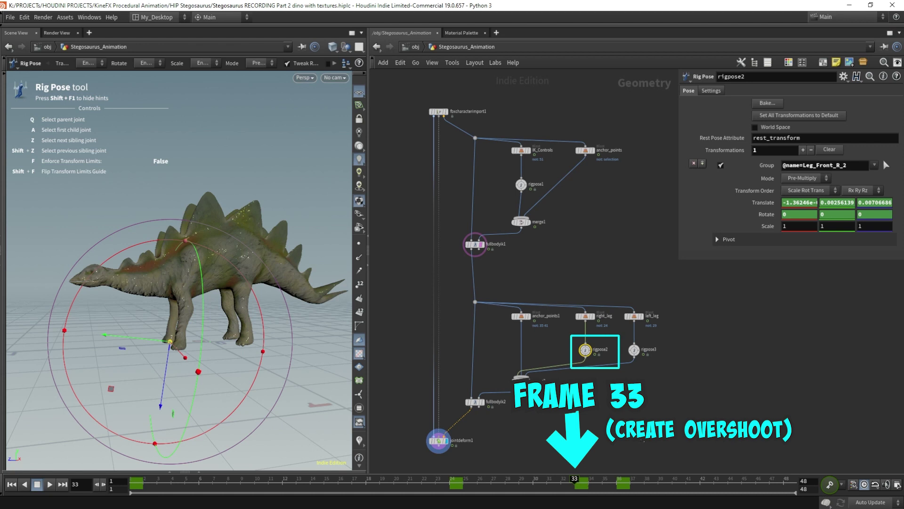
# - Review the overshoot by playing the animation from frame 1 in the Right viewport, then return to frame 1
pyautogui.hotkey('ctrl', 'Up')
pyautogui.press('Up')
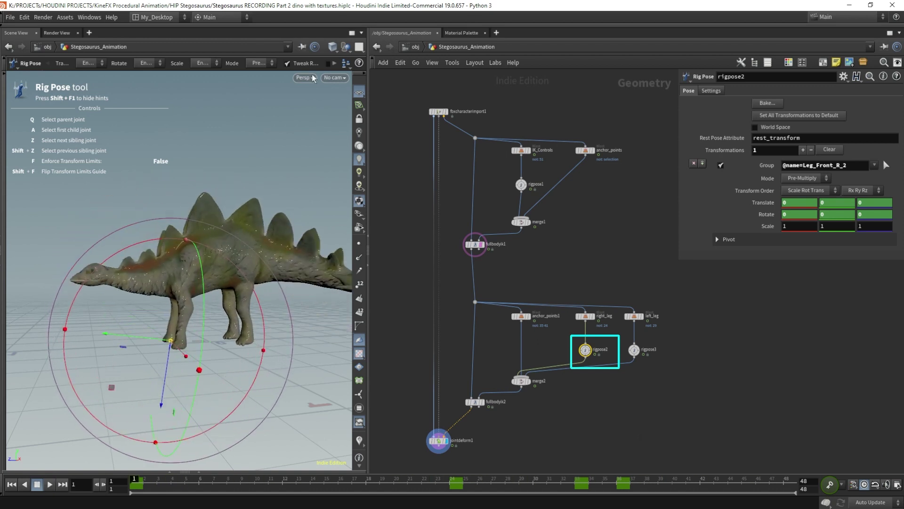
pyautogui.click(305, 78)
pyautogui.moveTo(309, 106)
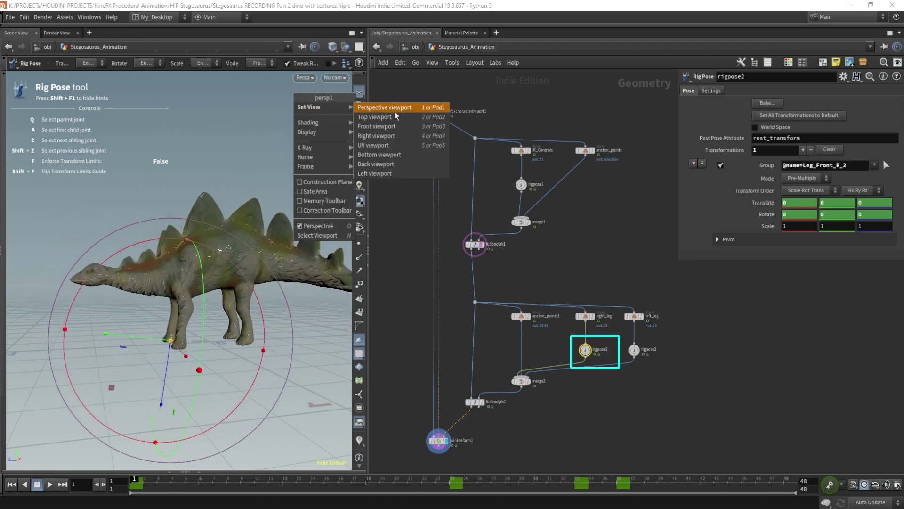
pyautogui.click(377, 136)
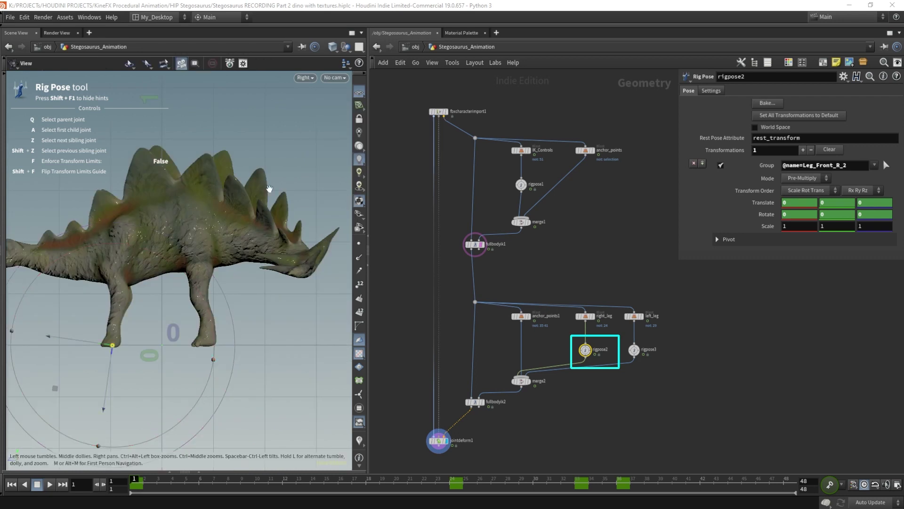
pyautogui.press('Up')
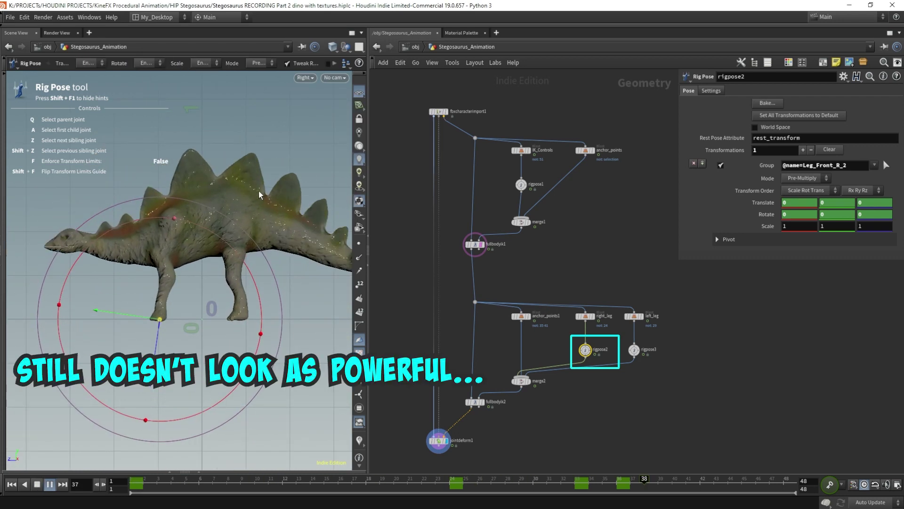
pyautogui.hotkey('ctrl', 'Up')
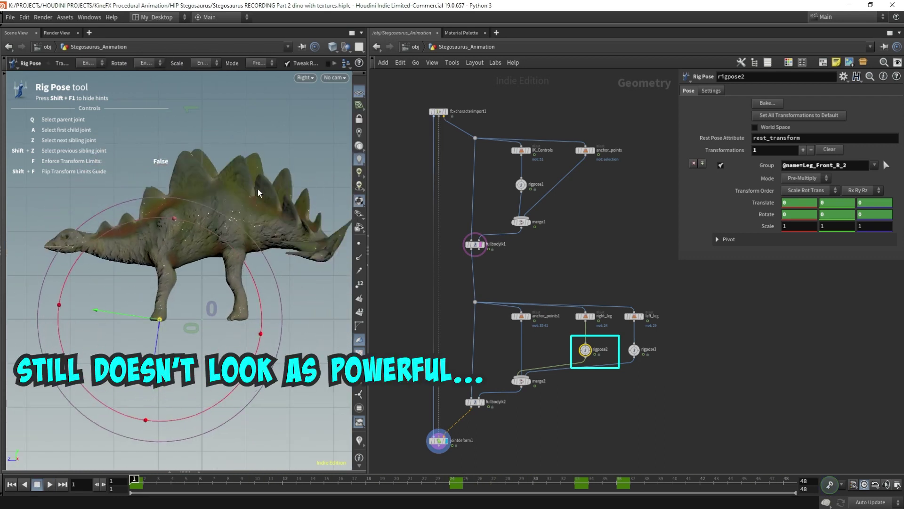
# - At frame 33, exaggerate the overshoot by moving Leg_Front_R_2 below ground to about 0, -0.001, 0.033, and play the animation
pyautogui.click(574, 481)
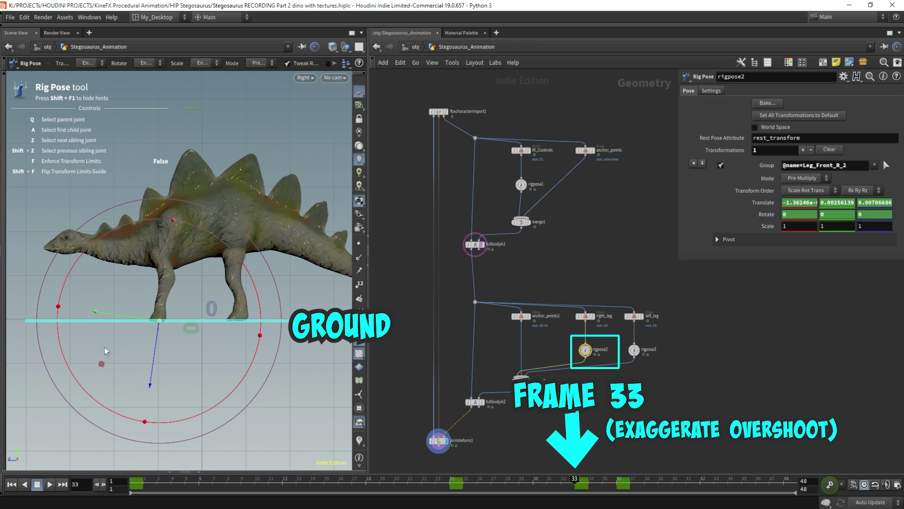
pyautogui.moveTo(102, 365); pyautogui.dragTo(100, 369)
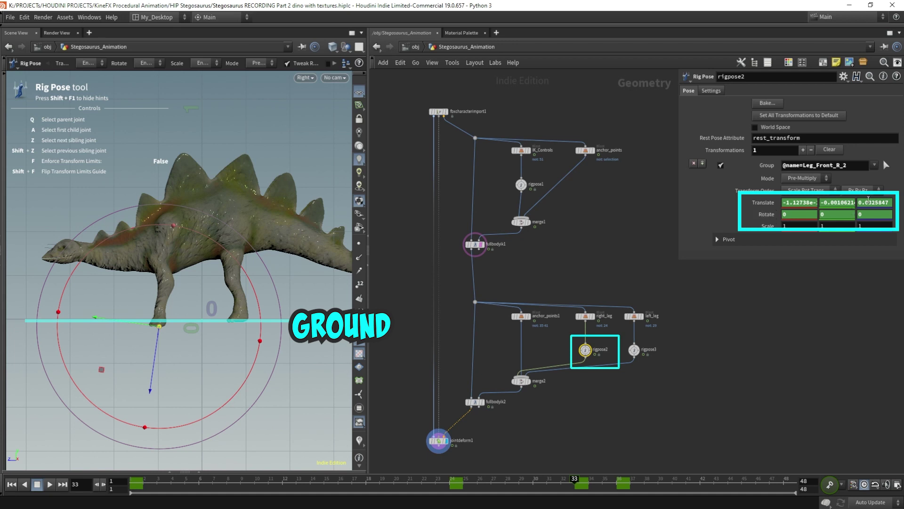
pyautogui.press('Up')
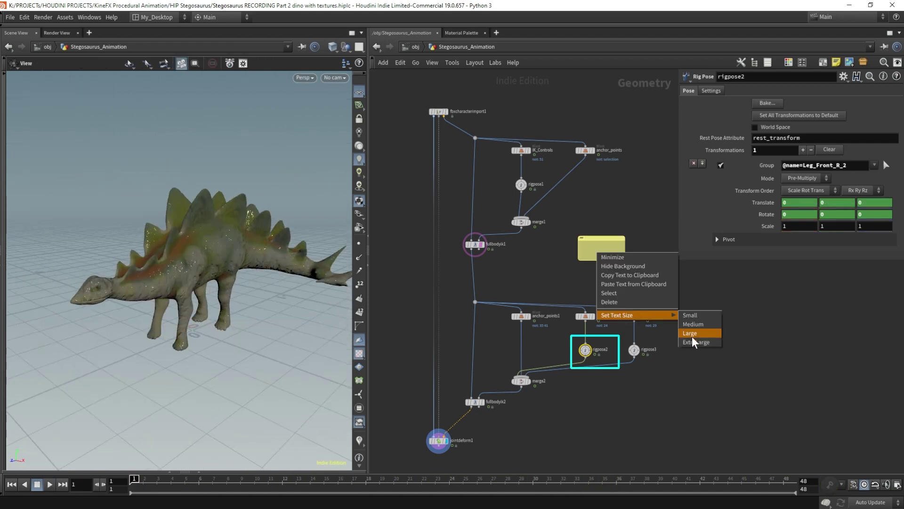
# - Label the right_leg and left_leg branches with a large "Front Legs" sticky note inside a network box
pyautogui.press('p')
pyautogui.moveTo(633, 240); pyautogui.dragTo(639, 224, button='middle')
pyautogui.moveTo(480, 385); pyautogui.dragTo(480, 417)
pyautogui.moveTo(568, 268); pyautogui.dragTo(563, 262)
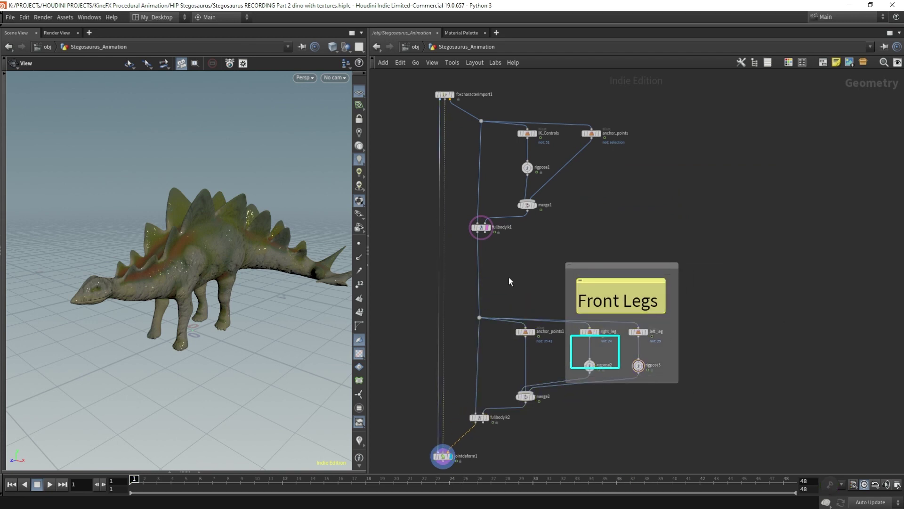
# - Examine how the back feet behave during the front-leg lift by playing and scrubbing the animation in the Right viewport
pyautogui.moveTo(191, 221); pyautogui.dragTo(228, 220)
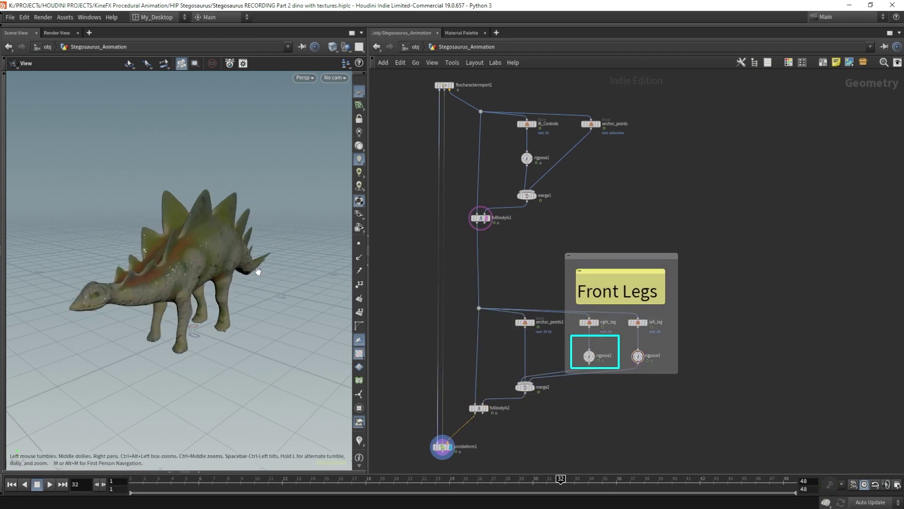
pyautogui.click(334, 77)
pyautogui.click(306, 78)
pyautogui.moveTo(330, 105)
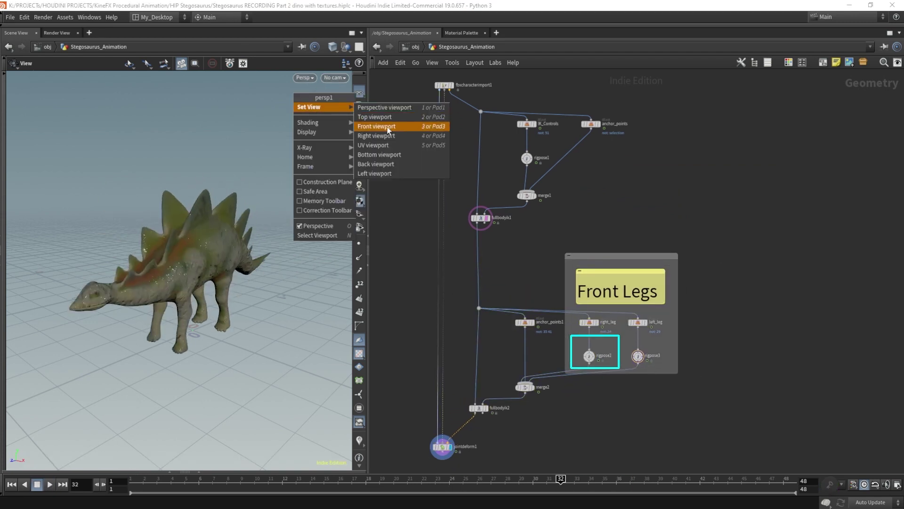
pyautogui.click(383, 137)
pyautogui.moveTo(258, 232); pyautogui.dragTo(253, 233, button='right')
pyautogui.press('Up')
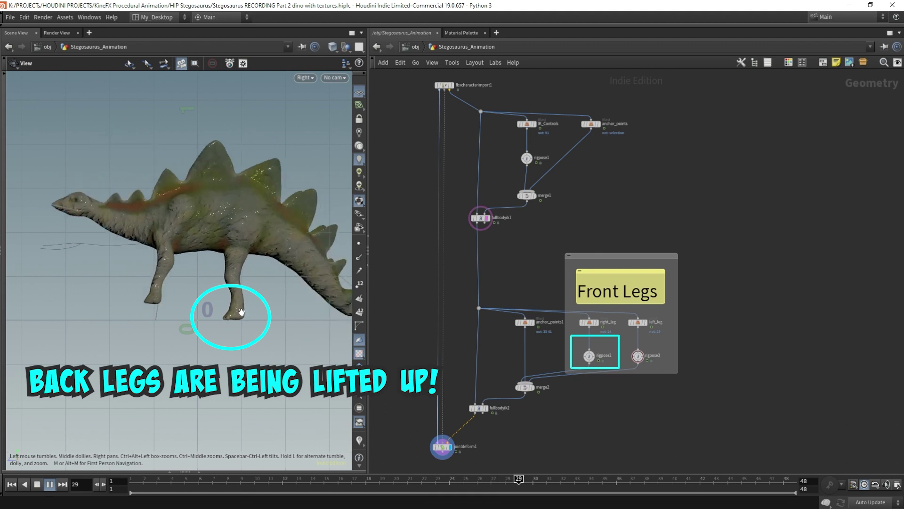
pyautogui.moveTo(153, 479)
pyautogui.mouseDown()
pyautogui.moveTo(107, 478)
pyautogui.moveTo(380, 482)
pyautogui.mouseUp()
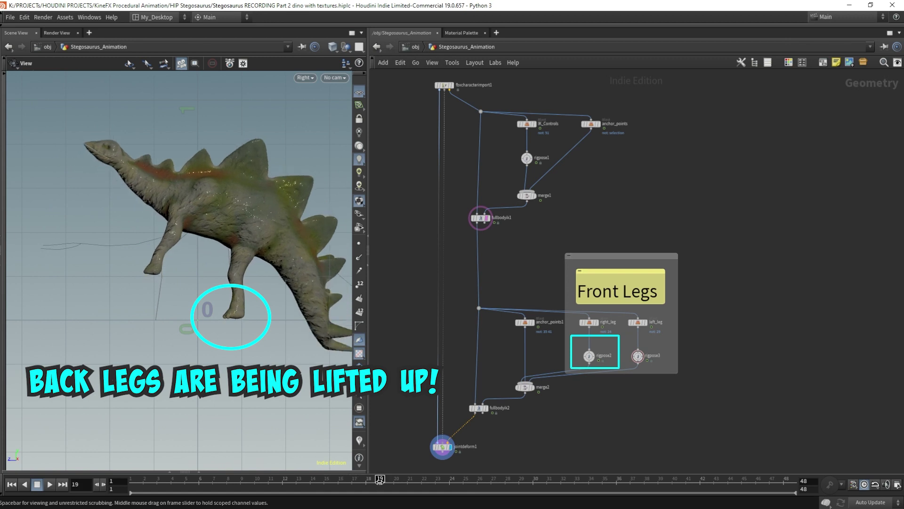
pyautogui.moveTo(374, 485); pyautogui.dragTo(433, 493)
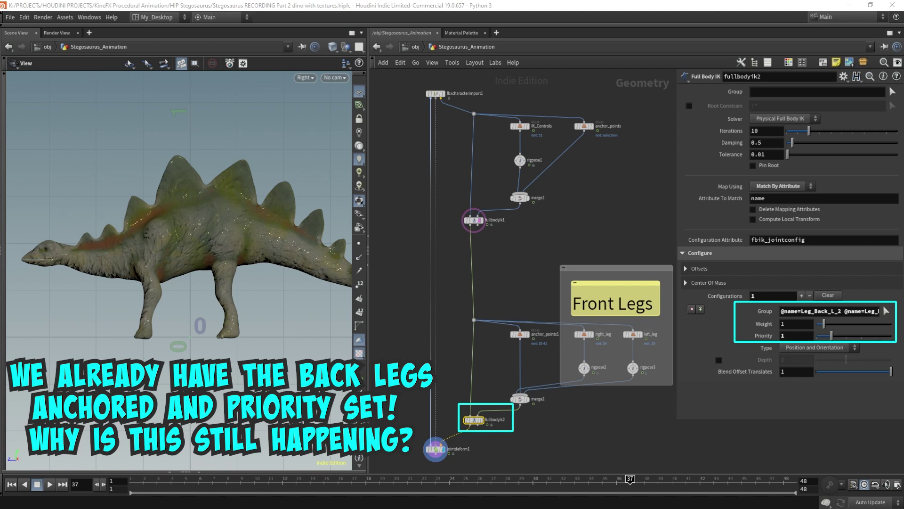
# - Try a Priority of 3 for the back-leg configuration in fullbodyik2 and play the animation
pyautogui.click(798, 338)
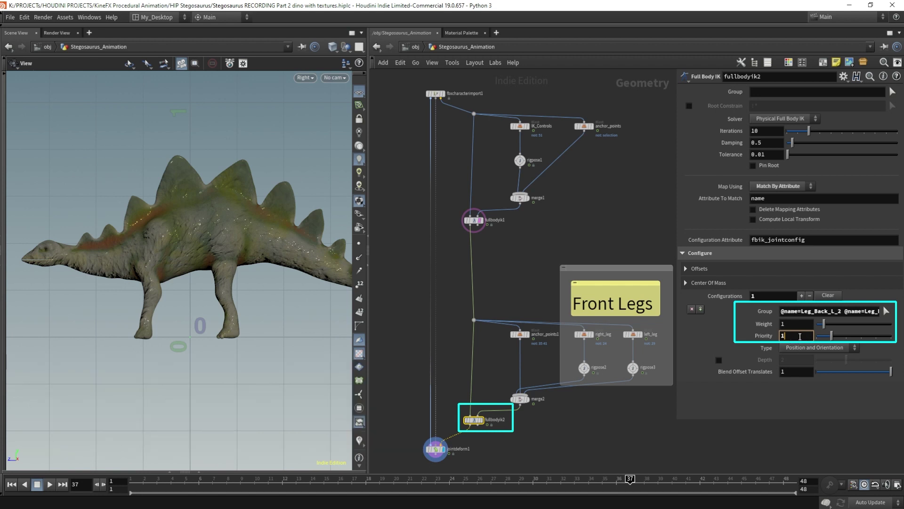
pyautogui.click(571, 437)
pyautogui.press('Up')
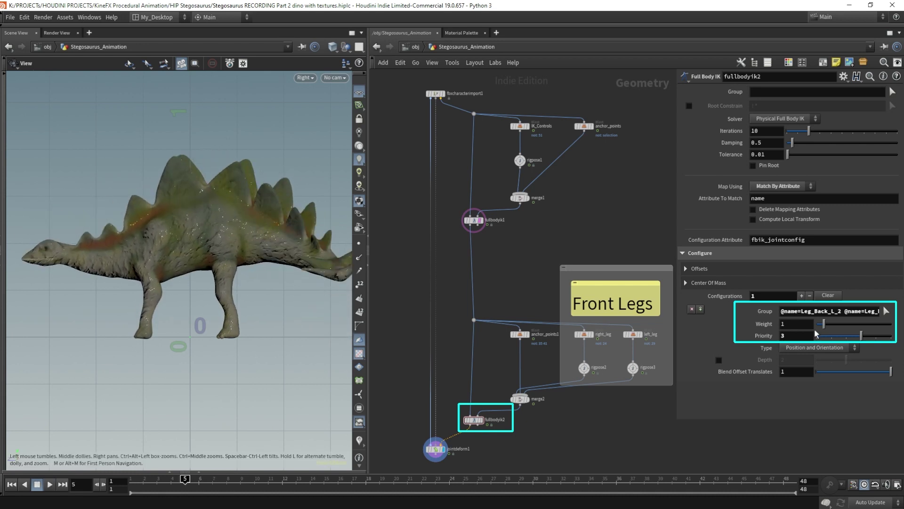
# - Set fullbodyik2's back-leg Priority to 1 and play the animation, stopping at frame 24 for comparison
pyautogui.click(798, 337)
pyautogui.press('BackSpace')
pyautogui.write('1')
pyautogui.press('Return')
pyautogui.press('Up')
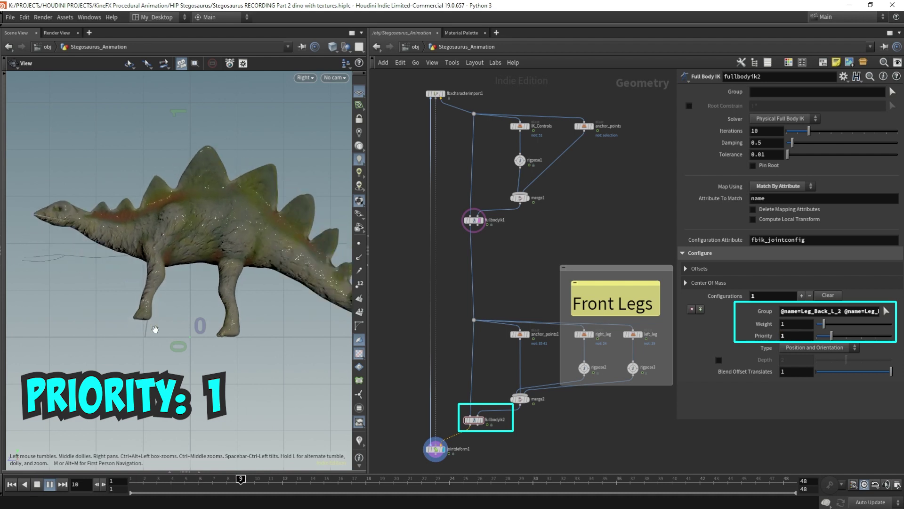
pyautogui.press('Up')
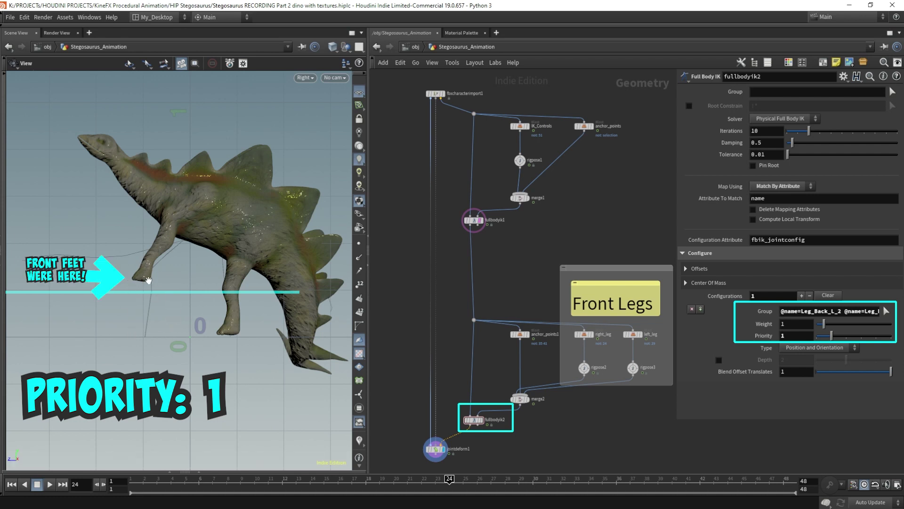
# - Compare the frame 24 pose with the back-leg Priority at 3, 2 and 1, leaving it at 2
pyautogui.click(784, 334)
pyautogui.press('BackSpace')
pyautogui.write('2')
pyautogui.press('Return')
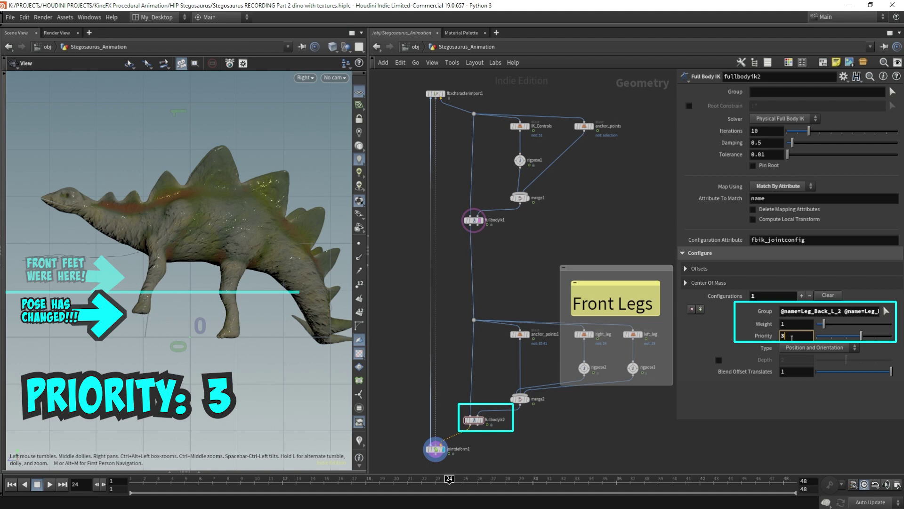
pyautogui.press('BackSpace')
pyautogui.write('2')
pyautogui.press('Return')
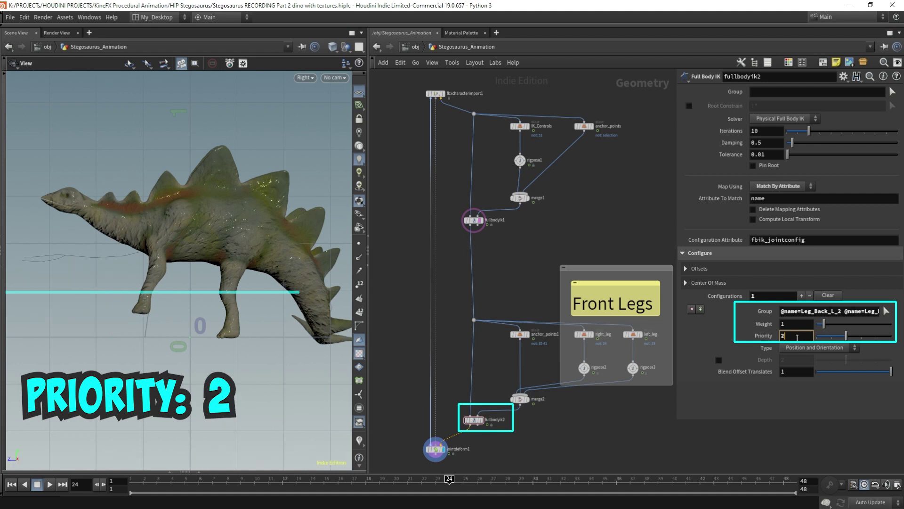
pyautogui.press('BackSpace')
pyautogui.write('1')
pyautogui.press('Return')
pyautogui.scroll(1, 797, 337)
pyautogui.scroll(-1, 797, 338)
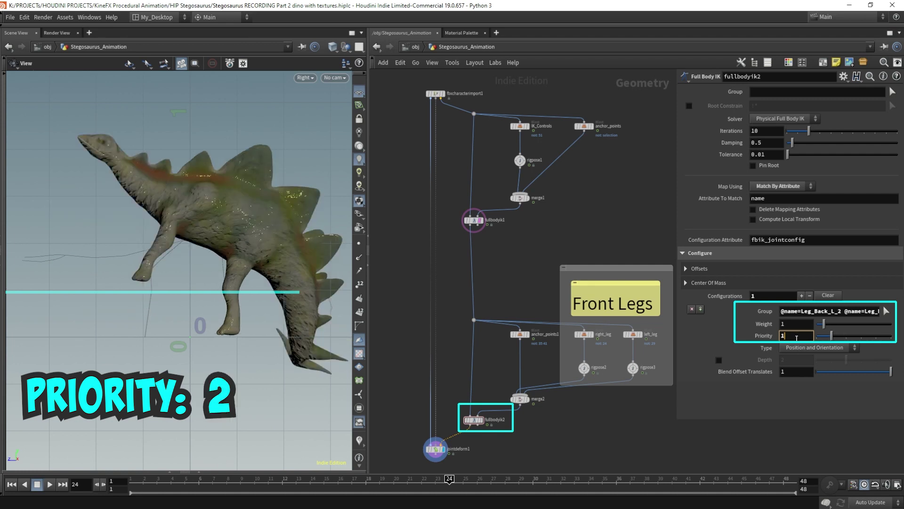
pyautogui.scroll(1, 796, 339)
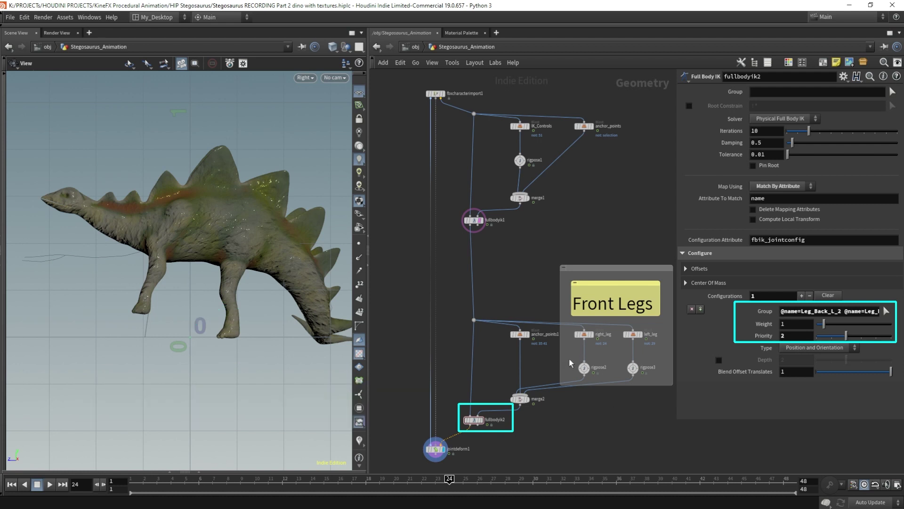
# - At frame 24, raise rigpose2's Leg_Front_R_2 joint to about 0, 0.077, -0.549 and play the animation from frame 1
pyautogui.click(585, 368)
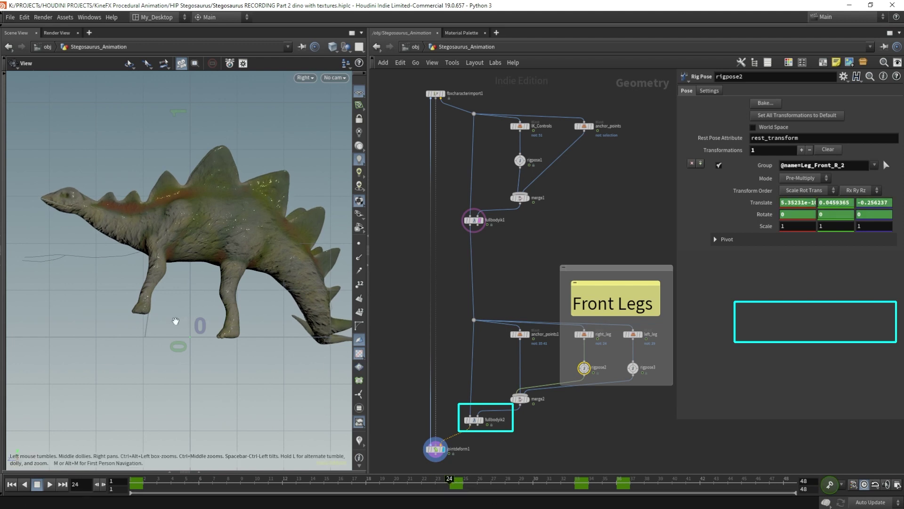
pyautogui.press('Return')
pyautogui.moveTo(83, 320); pyautogui.dragTo(86, 250)
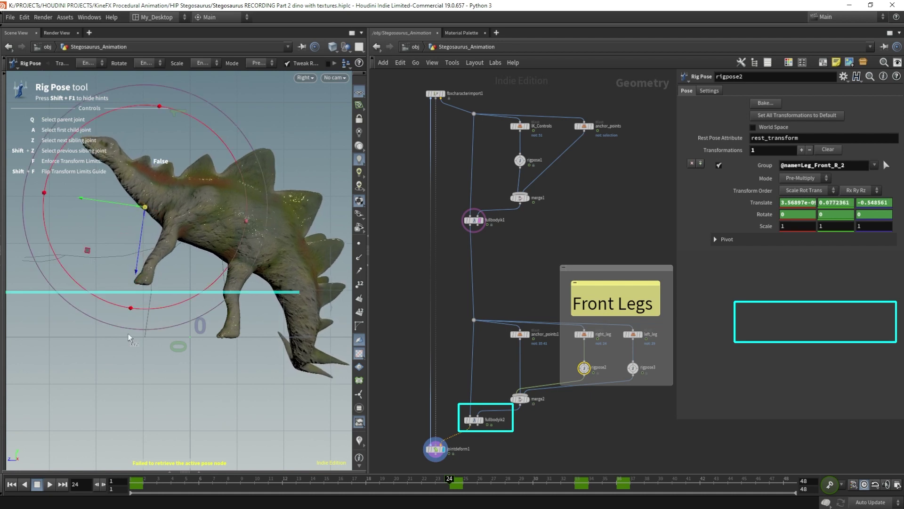
pyautogui.click(421, 408)
pyautogui.hotkey('ctrl', 'Up')
pyautogui.press('Up')
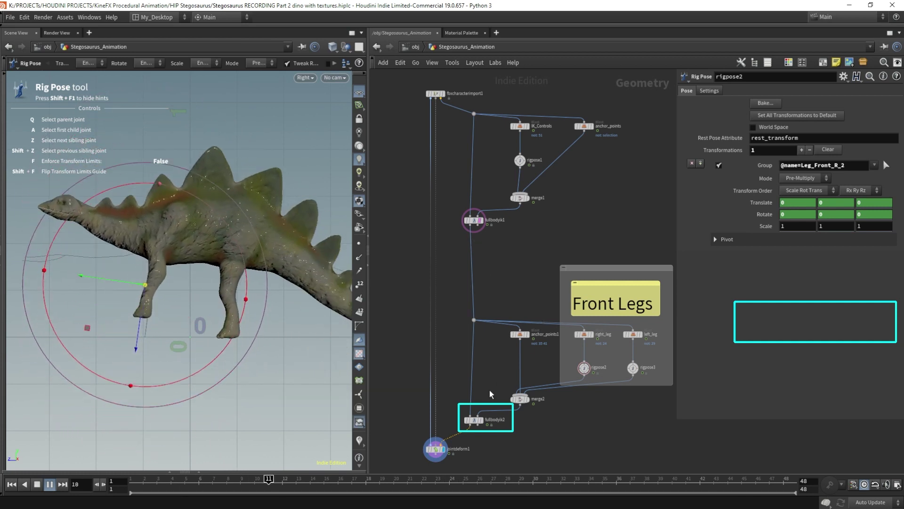
# - Inspect the back-leg Priority setting of fullbodyik2 and look at the stegosaurus in the Perspective viewport
pyautogui.click(473, 419)
pyautogui.doubleClick(801, 336)
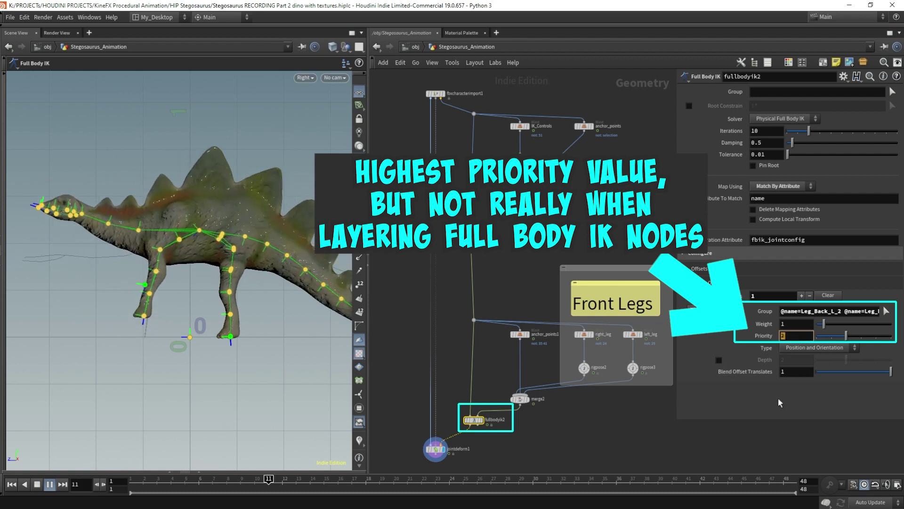
pyautogui.write('1')
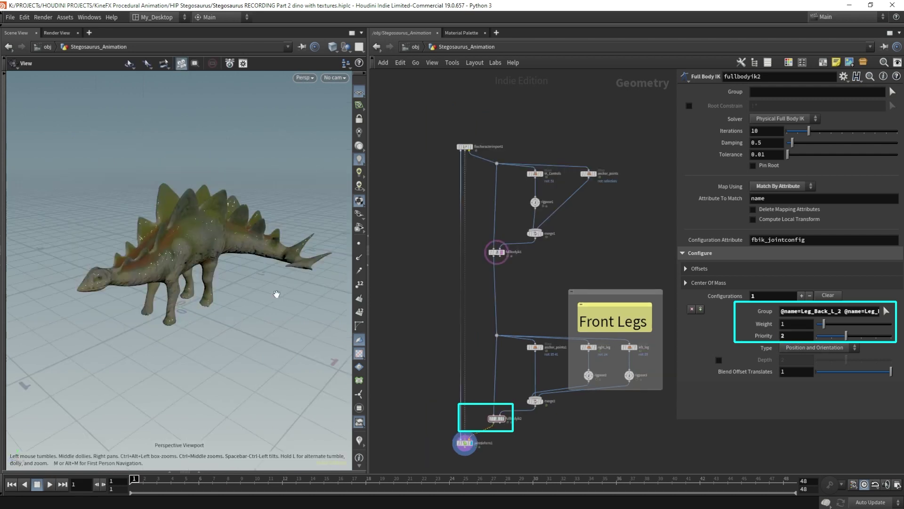
pyautogui.moveTo(276, 293); pyautogui.dragTo(223, 262)
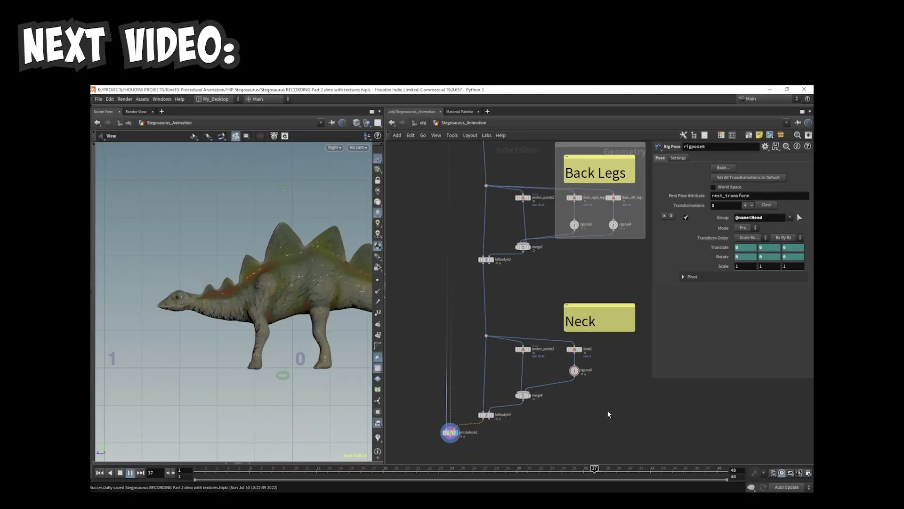